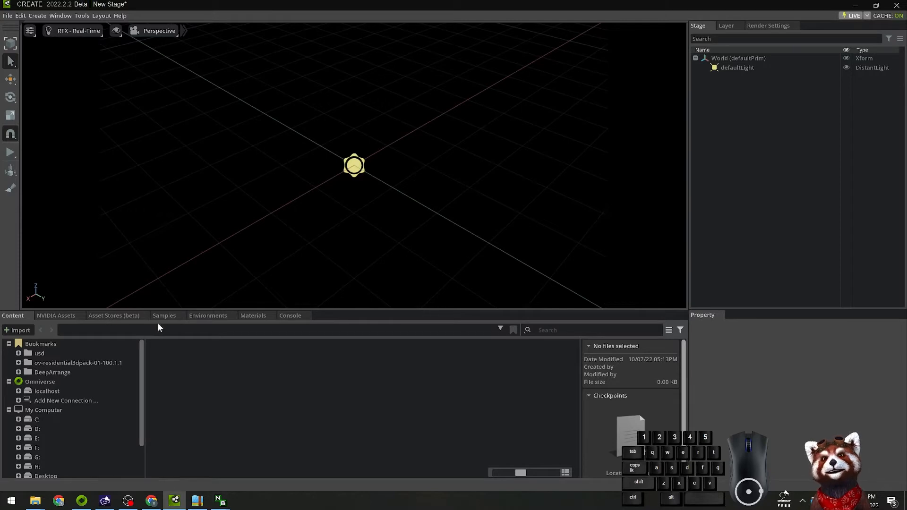
left_click(293, 315)
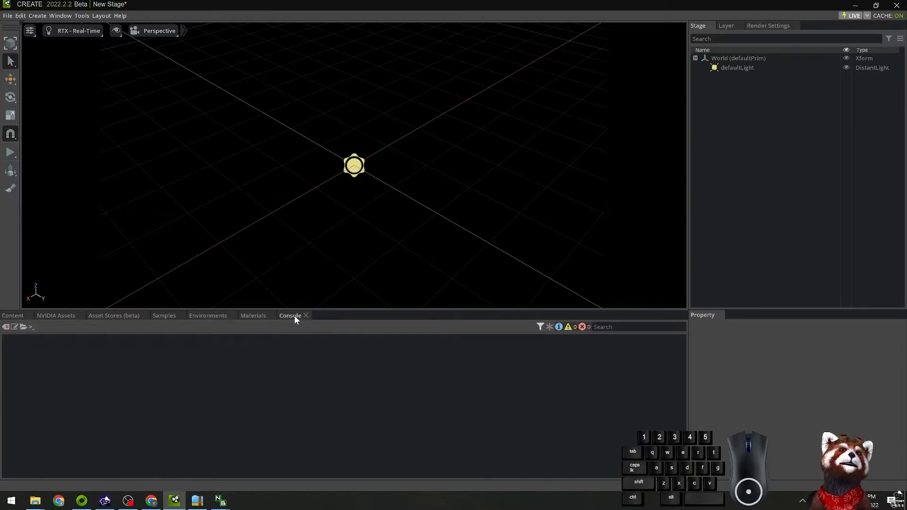
left_click(12, 315)
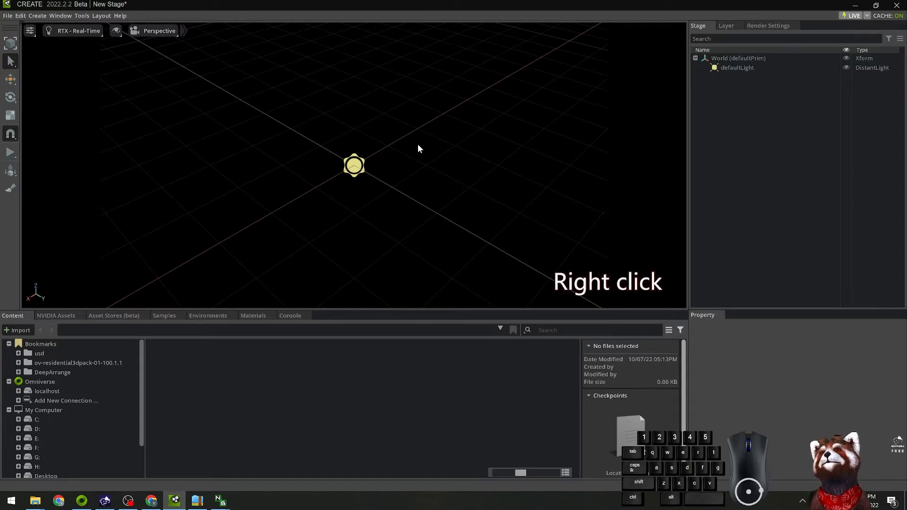
Create a plane mesh near the centre of the empty stage
right_click(347, 139)
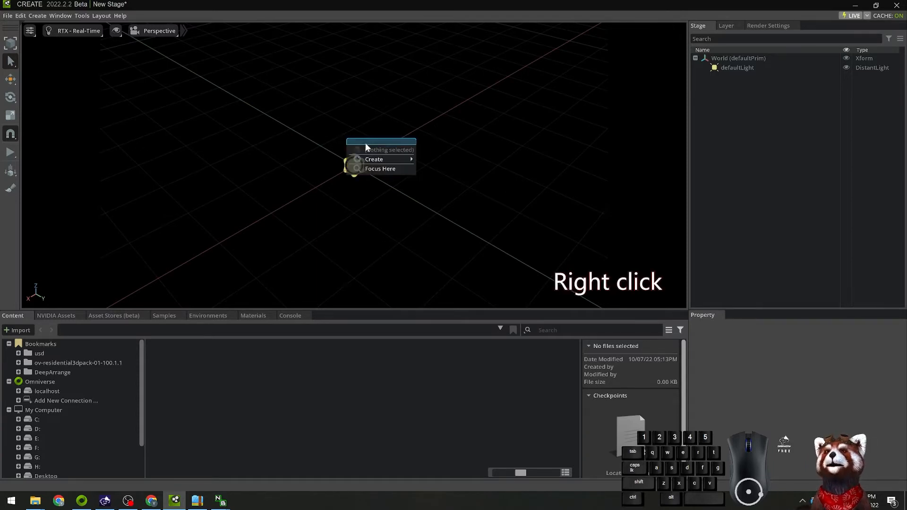
mouse_move(381, 161)
mouse_move(437, 158)
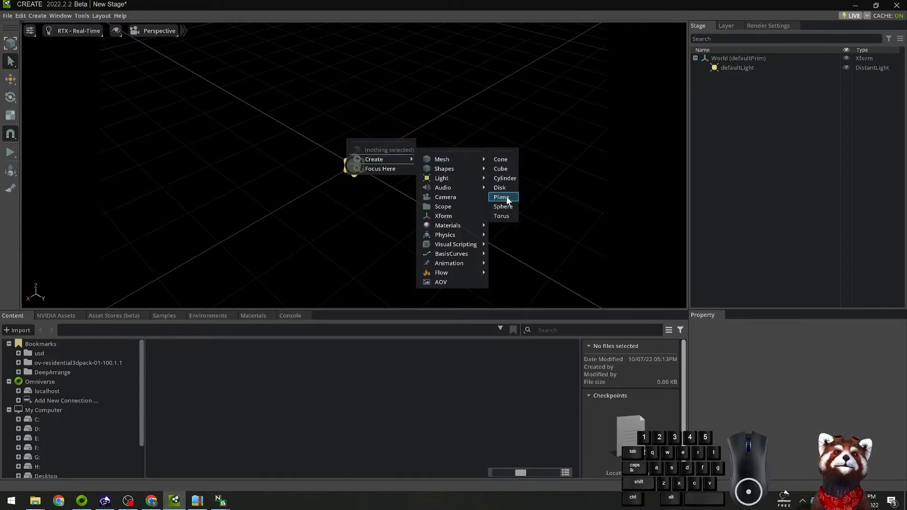
left_click(507, 200)
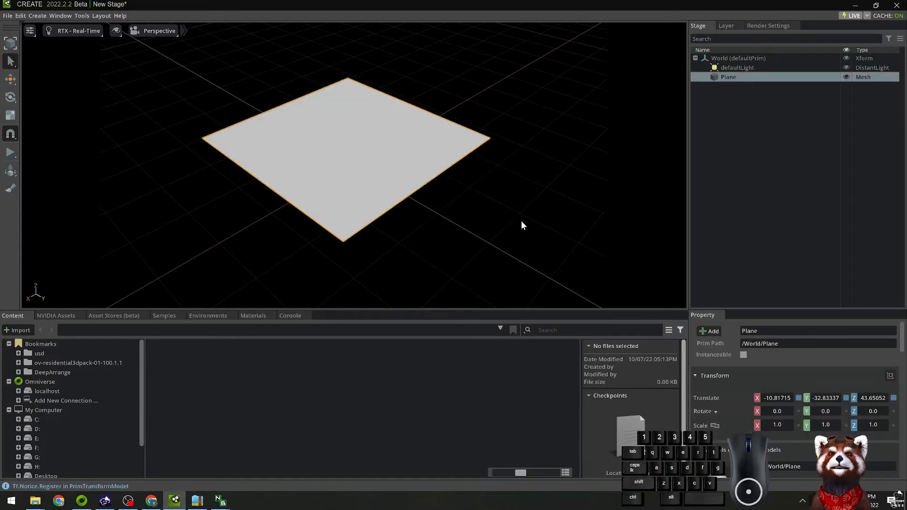
mouse_move(466, 263)
middle_mouse_down()
mouse_move(486, 258)
mouse_move(478, 262)
middle_mouse_up()
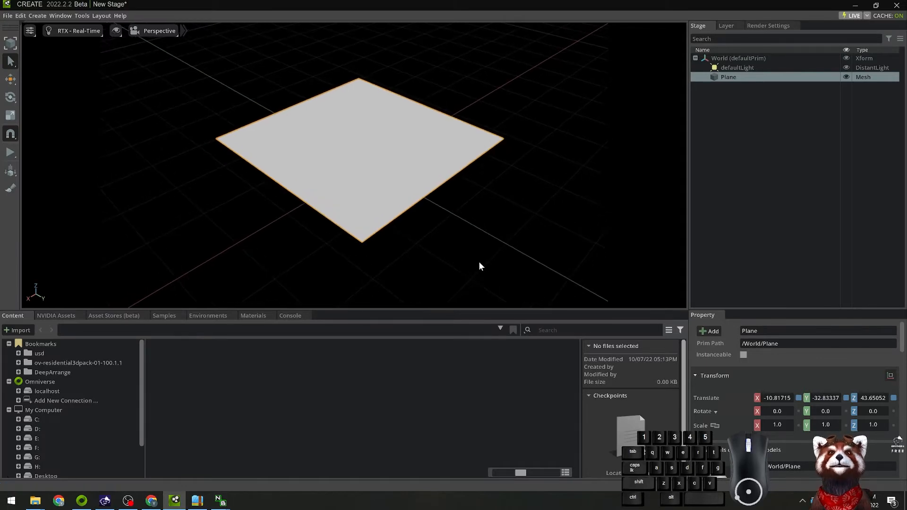
Enlarge the property area and examine the selected plane's transform, material, geometry and visual properties
left_click_drag(791, 310, 792, 271)
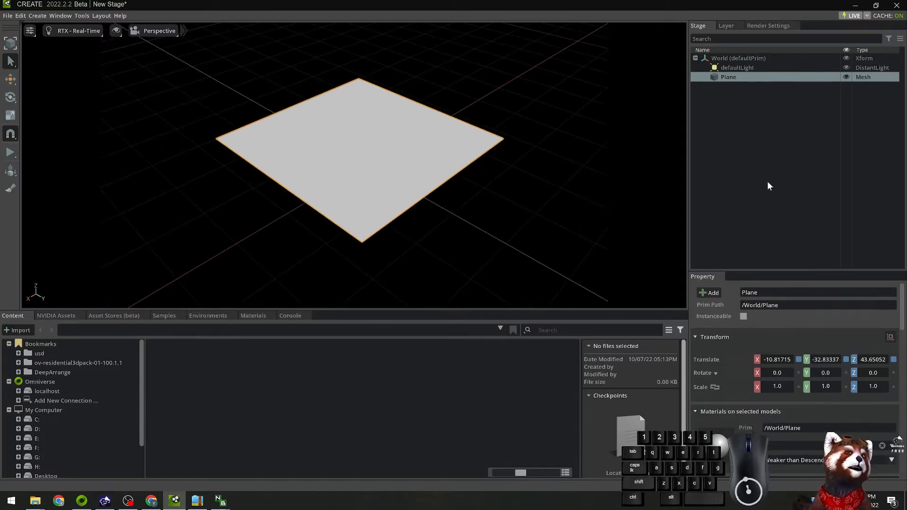
left_click(764, 174)
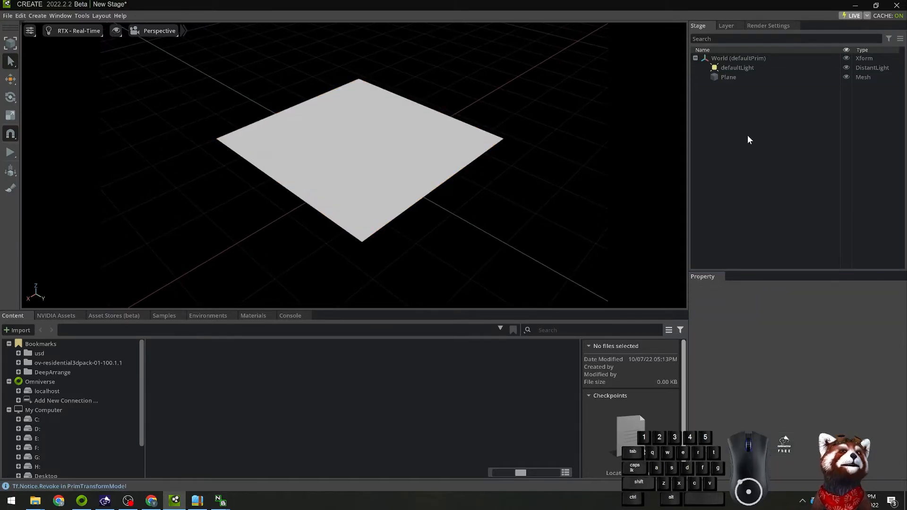
left_click(743, 80)
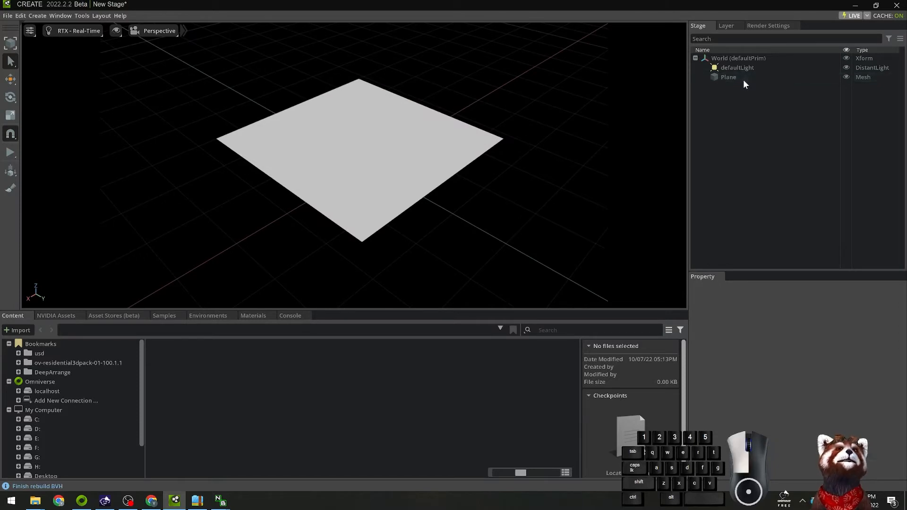
left_click(470, 185)
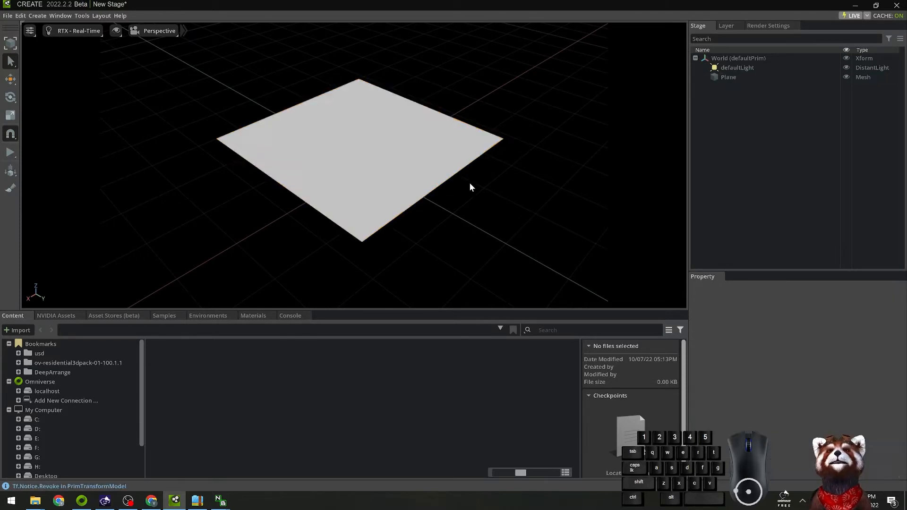
left_click(438, 172)
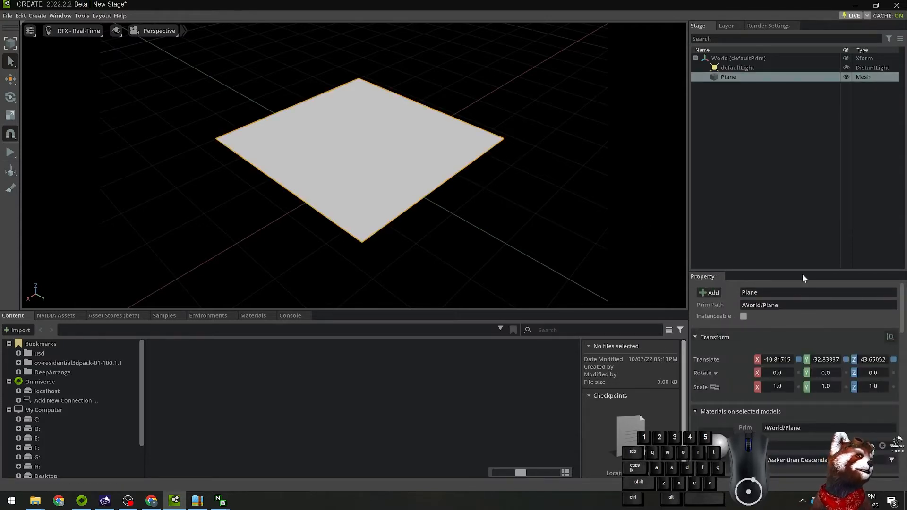
left_click_drag(803, 273, 803, 192)
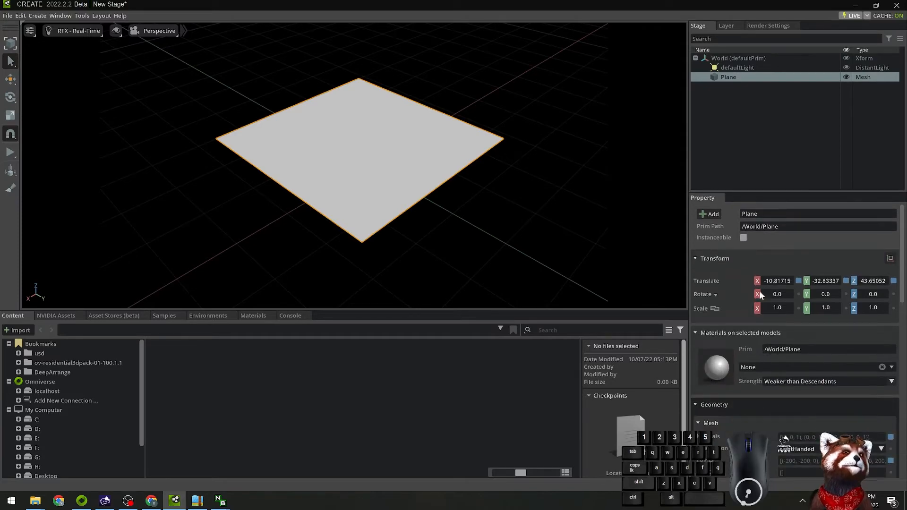
scroll(783, 394, "down", 5)
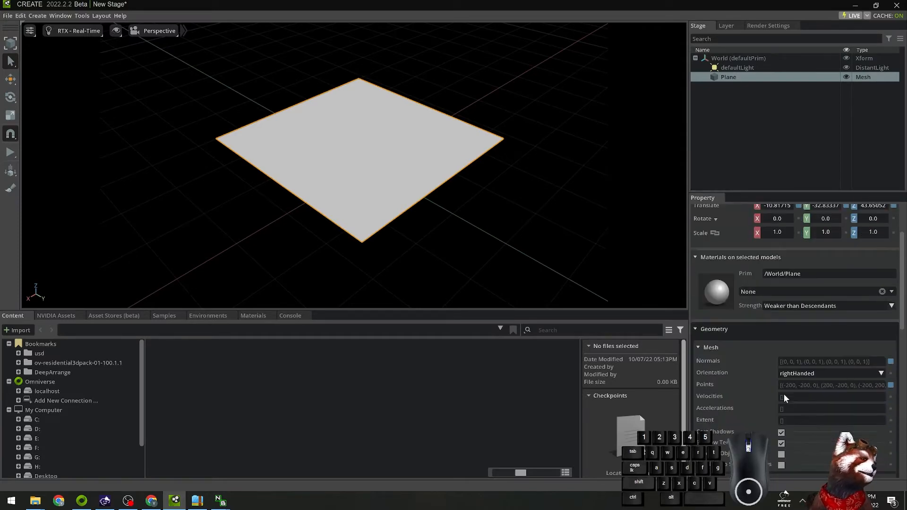
scroll(784, 392, "down", 5)
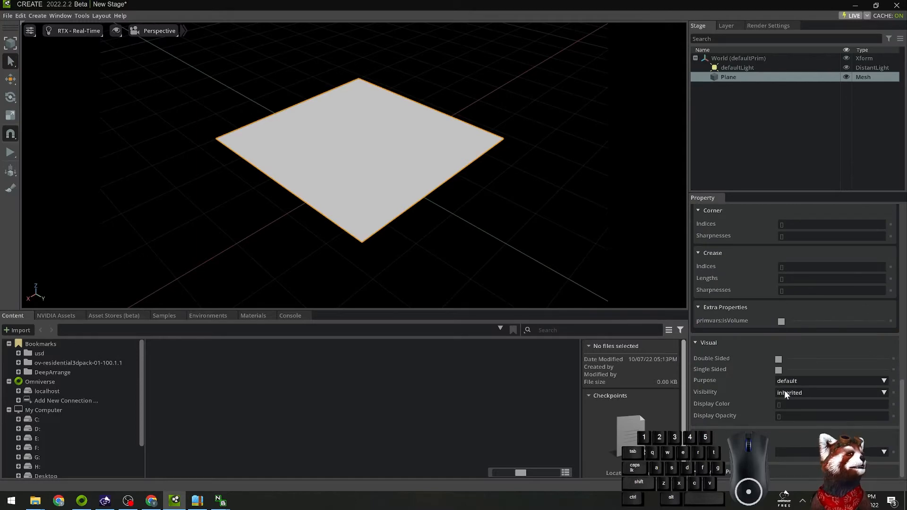
scroll(784, 390, "up", 10)
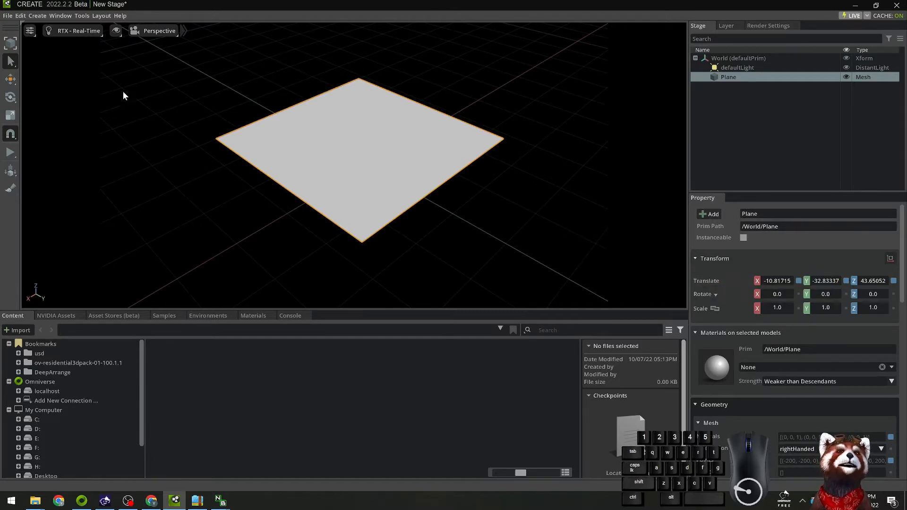
Move the plane in the horizontal plane to about X 77, Y 41
left_click(10, 80)
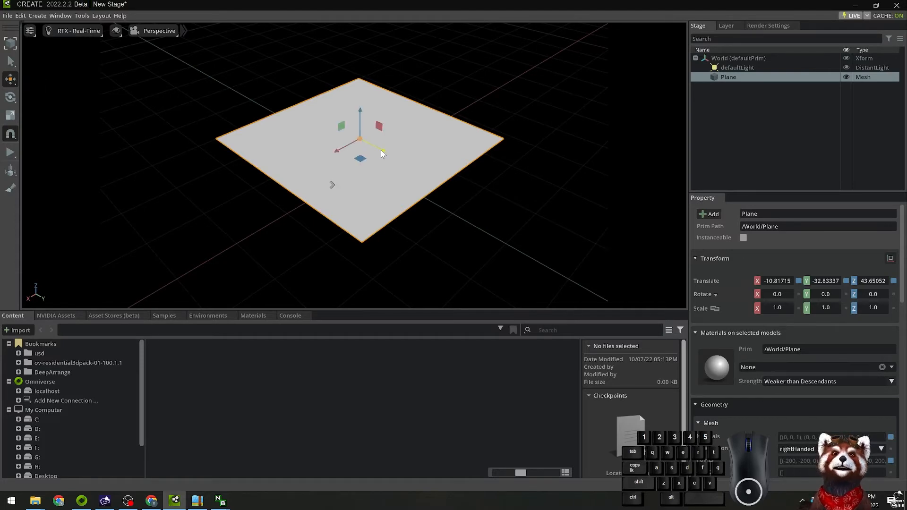
left_click_drag(381, 149, 367, 178)
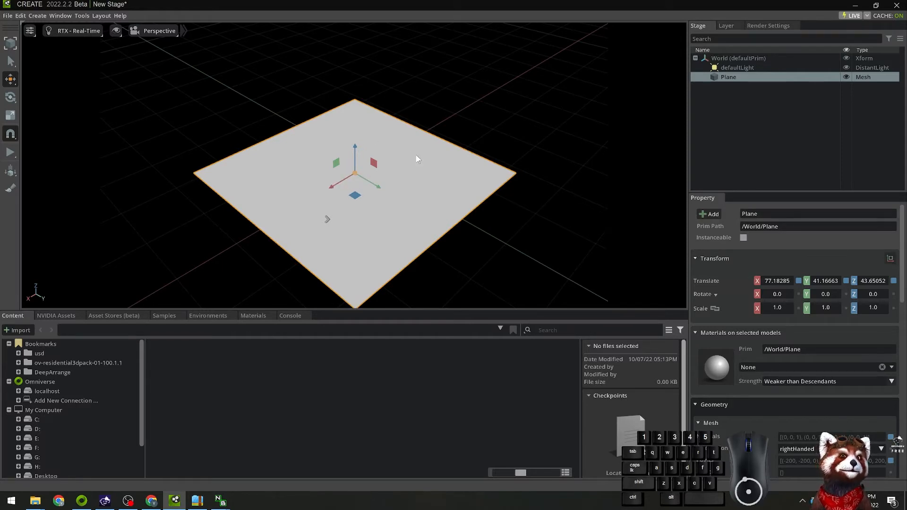
Reset the plane's X, Y and Z translation to 0
left_click(798, 280)
left_click(845, 280)
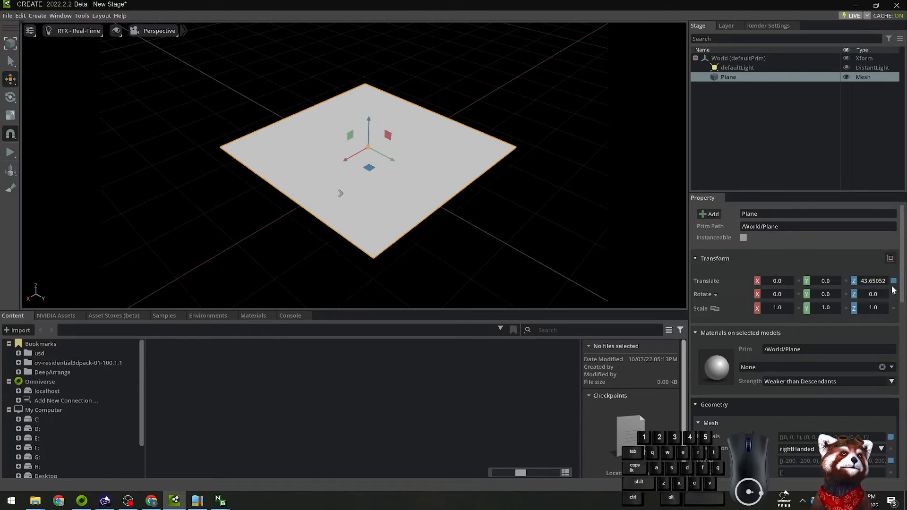
left_click(893, 280)
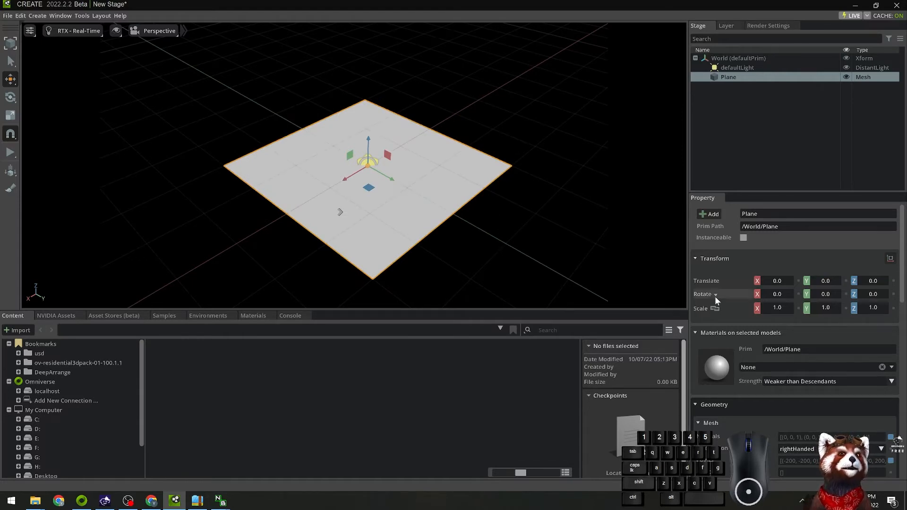
Rotate the plane about the Y axis to 90 degrees and deselect it
left_click(11, 98)
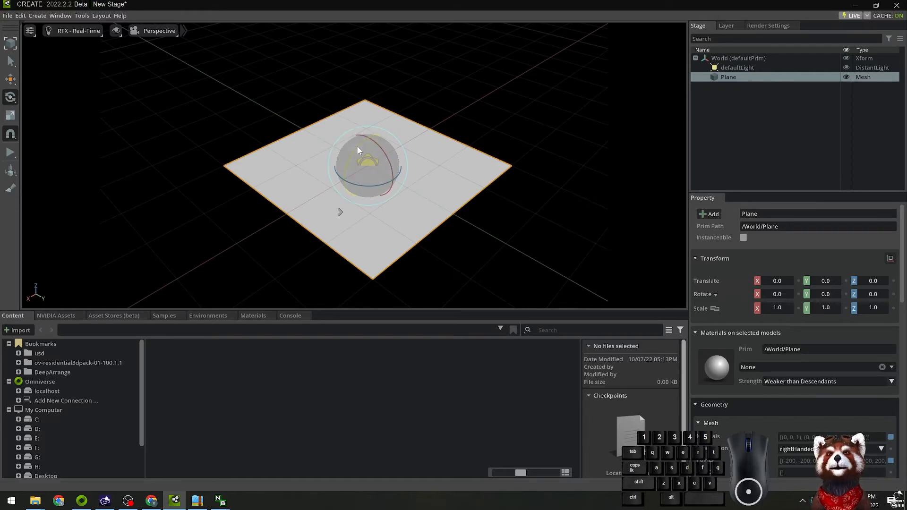
left_click_drag(357, 148, 350, 156)
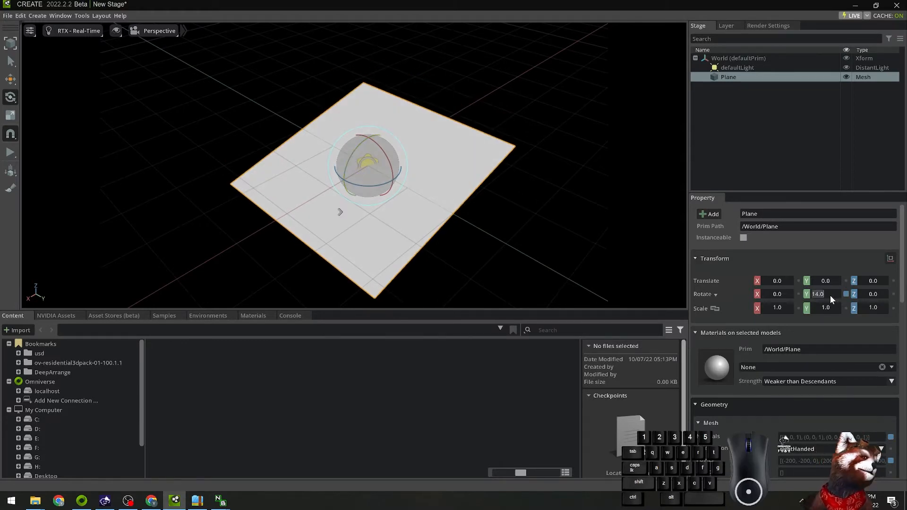
type("90")
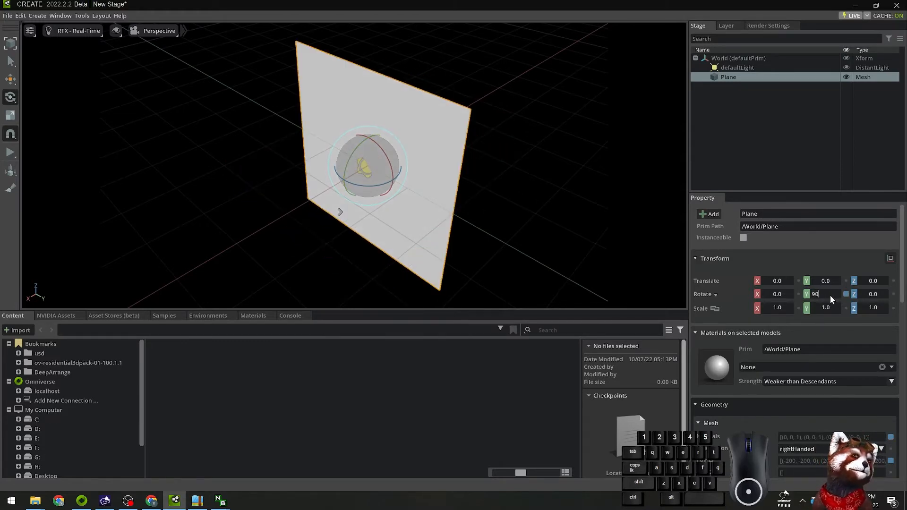
left_click(528, 183)
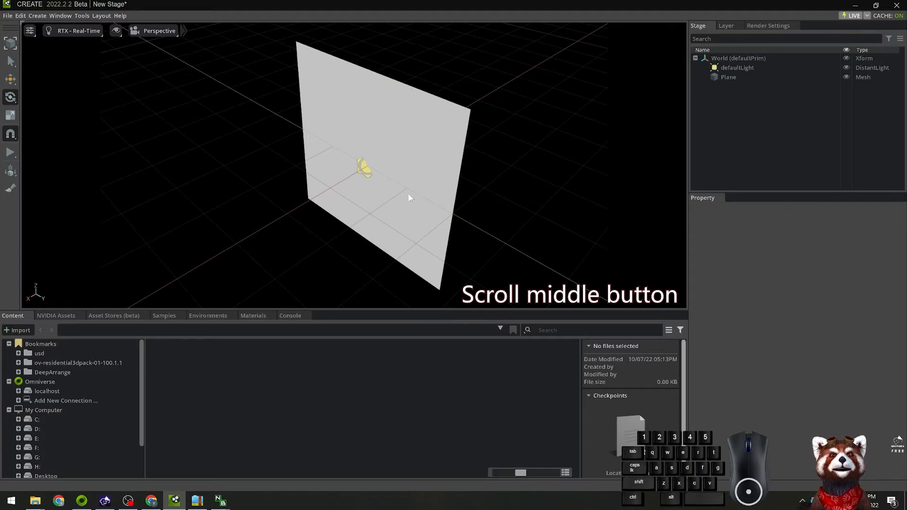
Examine the upright plane from different distances and viewing angles
scroll(410, 198, "up", 5)
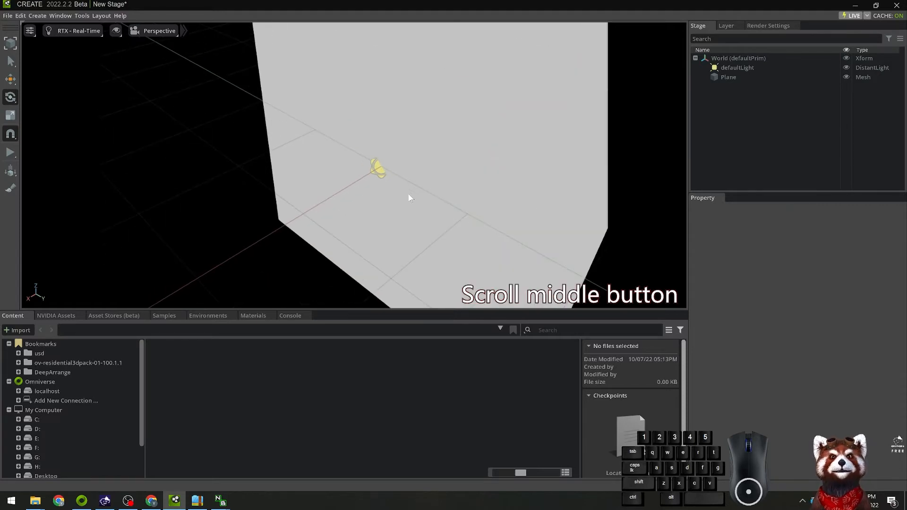
scroll(409, 197, "down", 10)
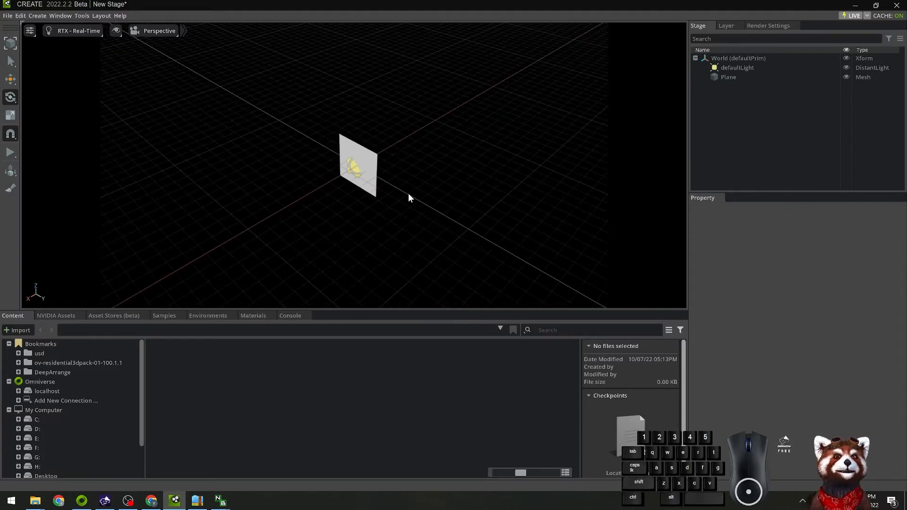
scroll(410, 198, "up", 8)
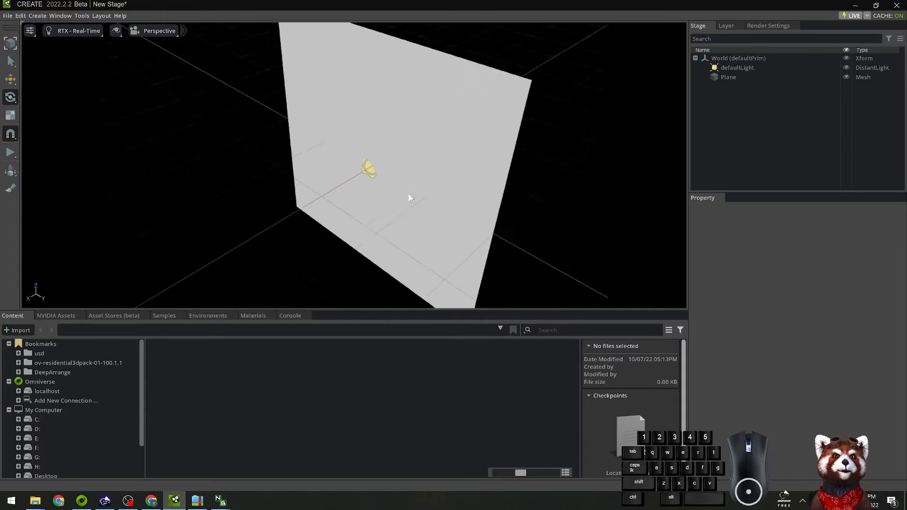
scroll(410, 197, "down", 4)
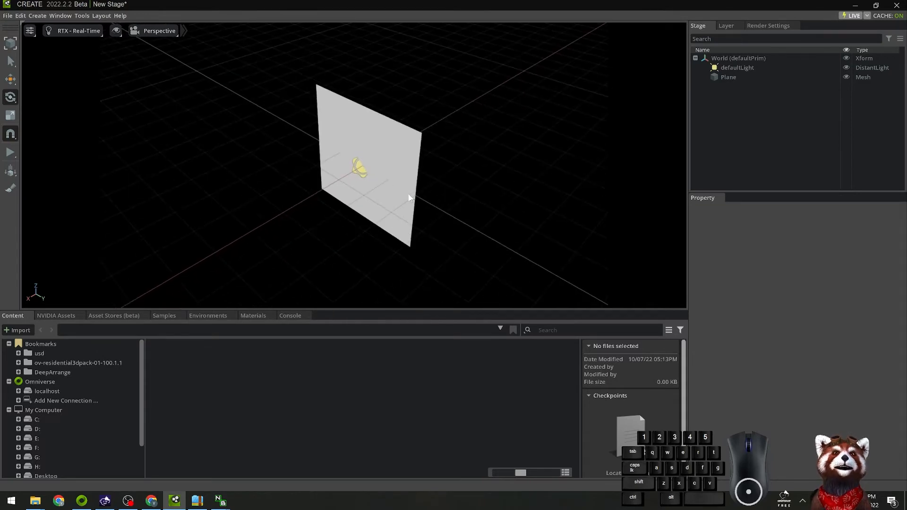
scroll(409, 198, "up", 3)
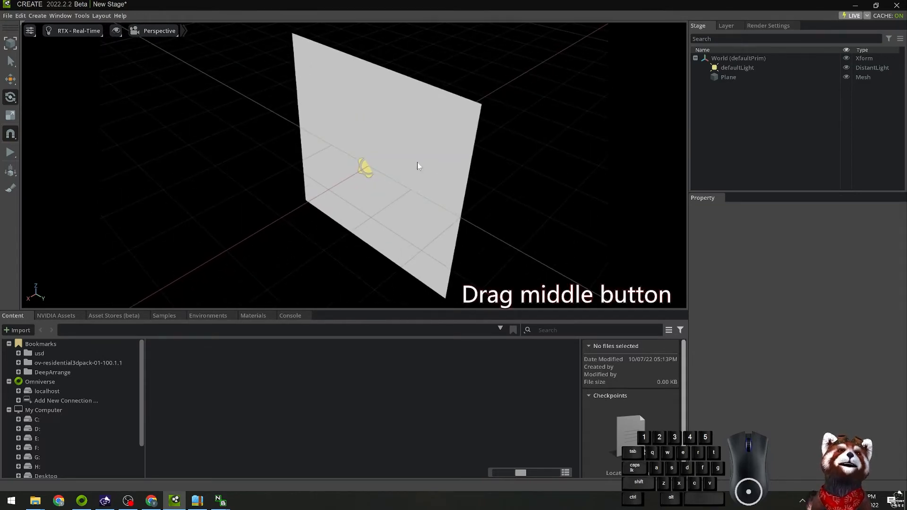
mouse_move(418, 163)
middle_mouse_down()
mouse_move(424, 172)
mouse_move(354, 201)
mouse_move(449, 152)
mouse_move(406, 222)
mouse_move(297, 160)
mouse_move(401, 126)
mouse_move(463, 163)
mouse_move(426, 177)
middle_mouse_up()
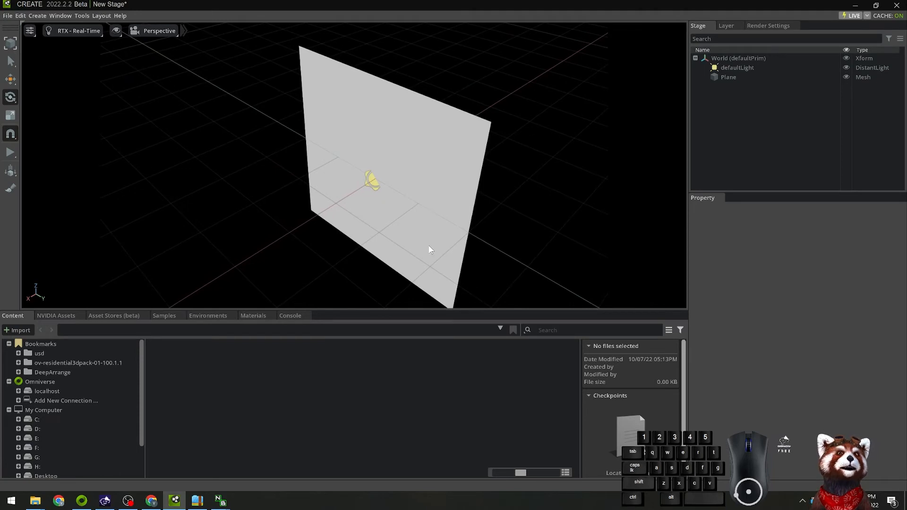
mouse_move(465, 214)
right_mouse_down()
mouse_move(467, 224)
mouse_move(385, 202)
mouse_move(421, 146)
mouse_move(488, 163)
mouse_move(486, 229)
mouse_move(437, 234)
mouse_move(423, 162)
mouse_move(471, 214)
mouse_move(445, 204)
mouse_move(457, 211)
right_mouse_up()
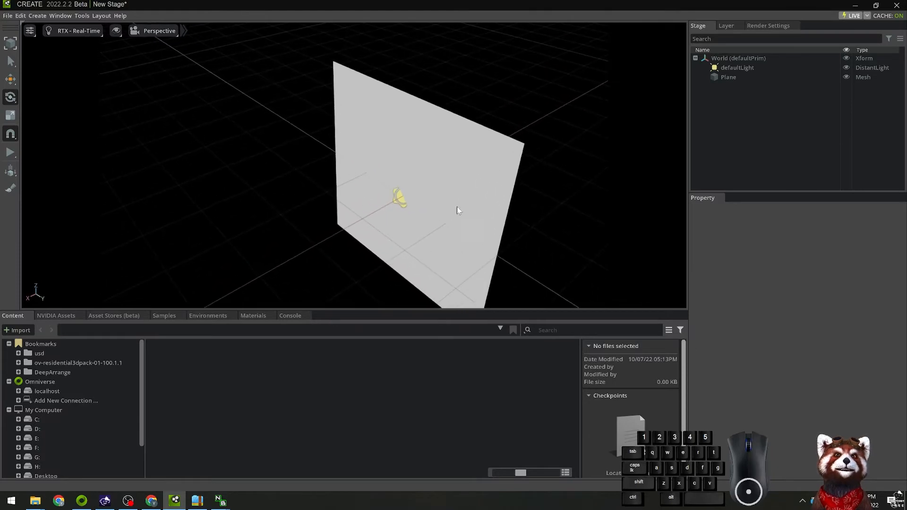
middle_click_drag(465, 232, 439, 209)
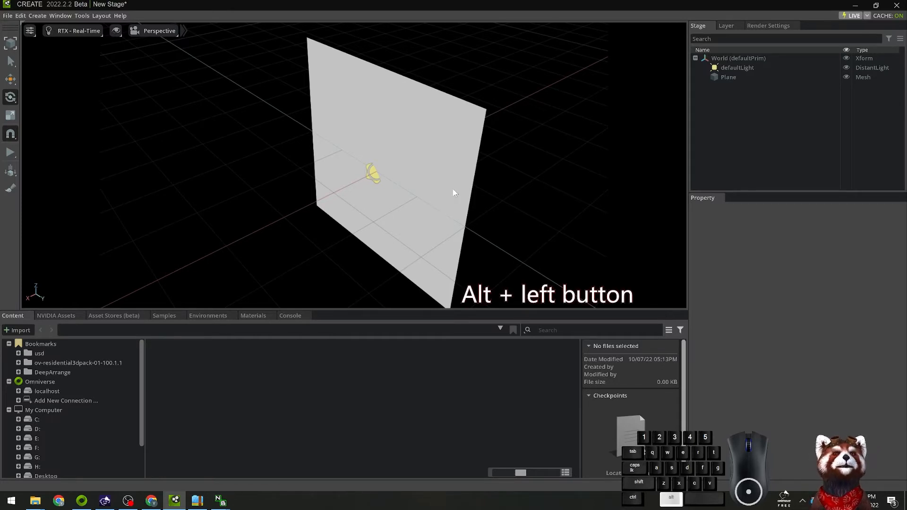
mouse_move(453, 191)
left_mouse_down("alt")
mouse_move(457, 211)
mouse_move(407, 247)
mouse_move(310, 214)
mouse_move(387, 155)
mouse_move(489, 175)
mouse_move(472, 245)
mouse_move(375, 216)
mouse_move(395, 170)
mouse_move(453, 222)
mouse_move(440, 183)
mouse_move(467, 196)
left_mouse_up("alt")
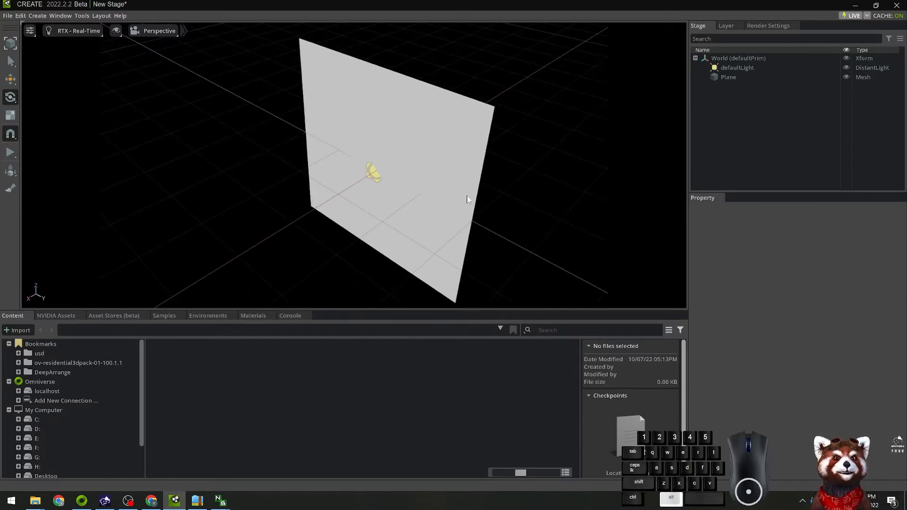
left_click_drag(356, 238, 390, 200, "alt")
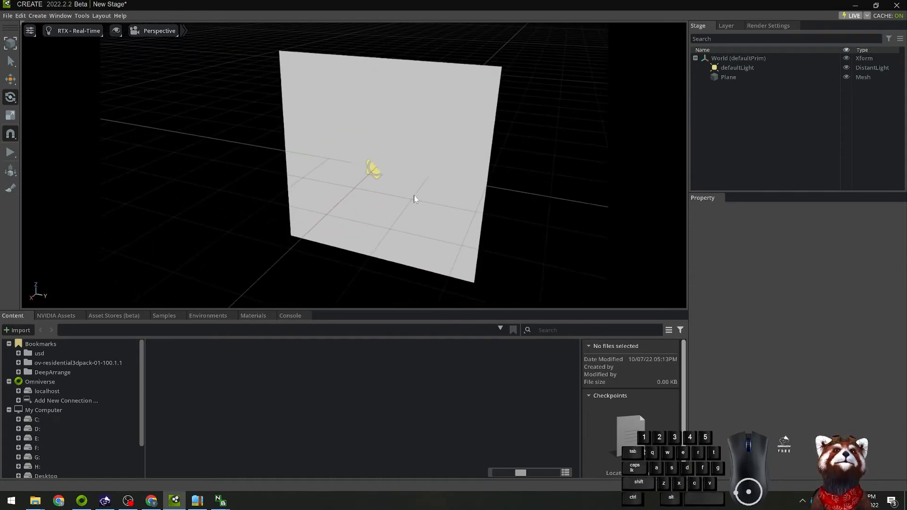
Select the plane from the distant view and frame it in the viewport
scroll(414, 195, "down", 5)
scroll(413, 198, "down", 5)
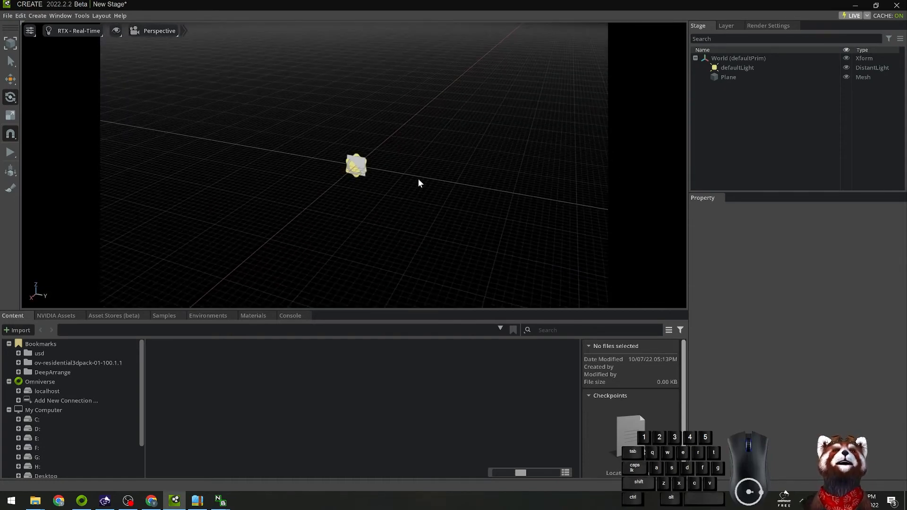
left_click(740, 80)
key("f")
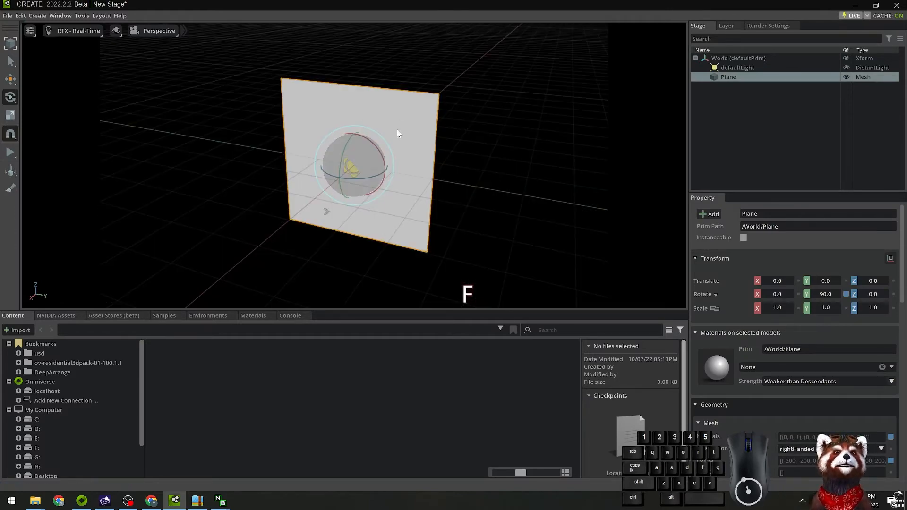
Deselect the plane and examine it close up and from the opposite side
left_click(485, 179)
scroll(449, 192, "up", 5)
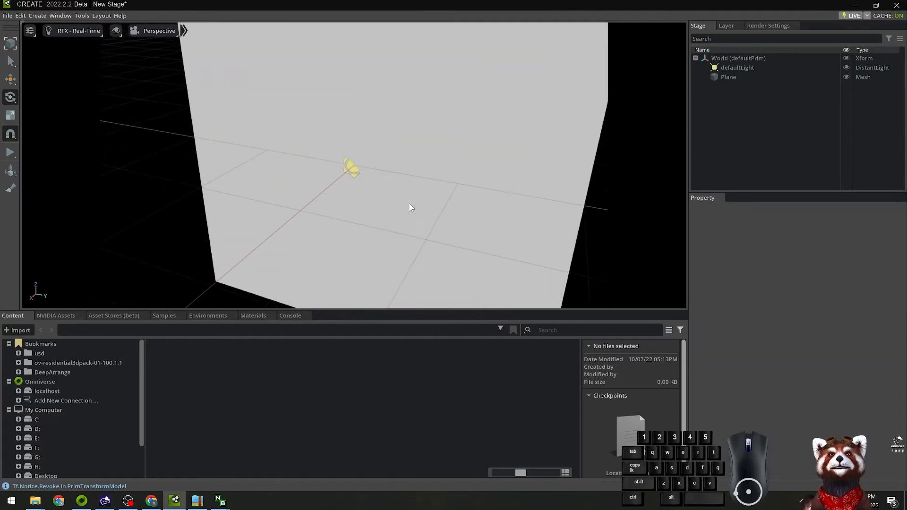
left_click_drag(364, 231, 496, 236, "alt")
scroll(430, 223, "down", 5, "alt")
left_click_drag(430, 223, 421, 244, "alt")
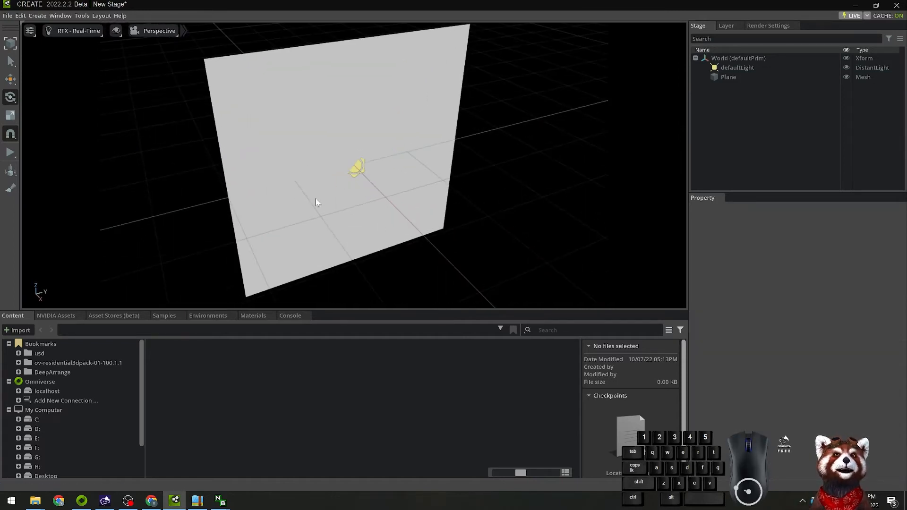
Import clock.obj from the usd/objects folder on the Desktop with the default import options
left_click(8, 15)
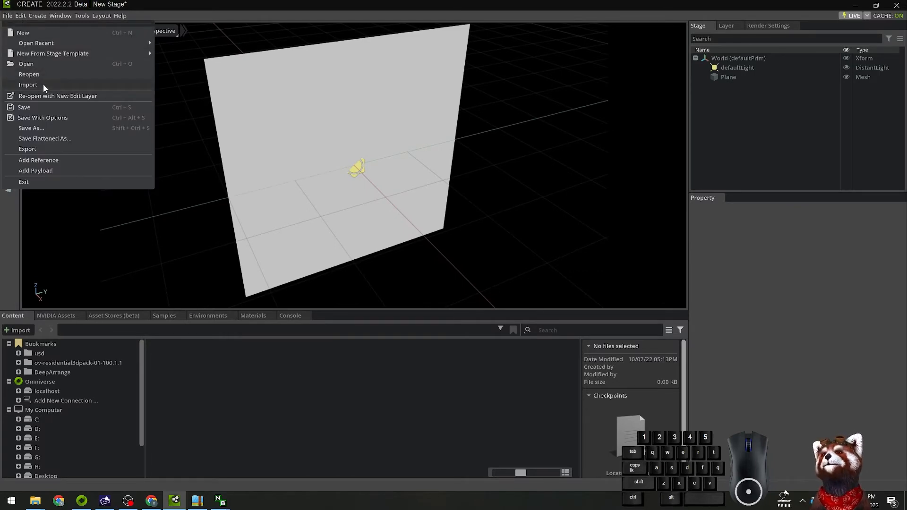
left_click(28, 85)
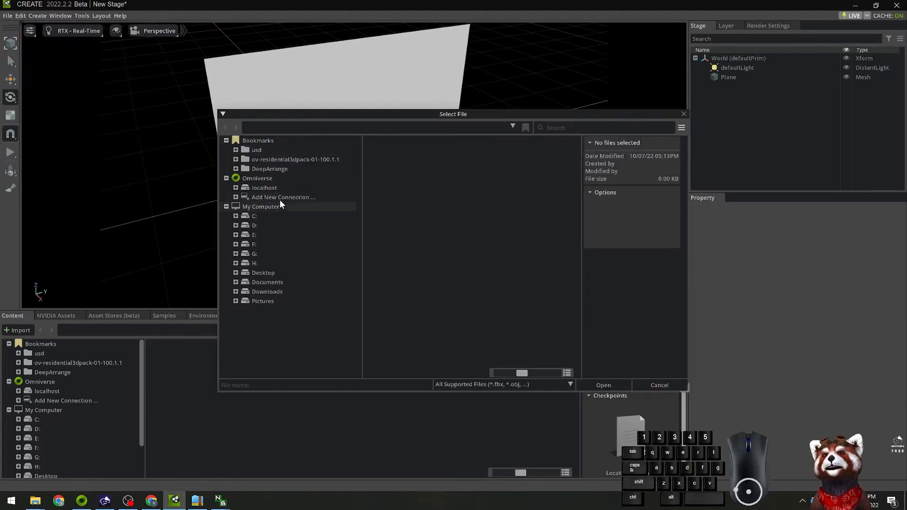
left_click(277, 274)
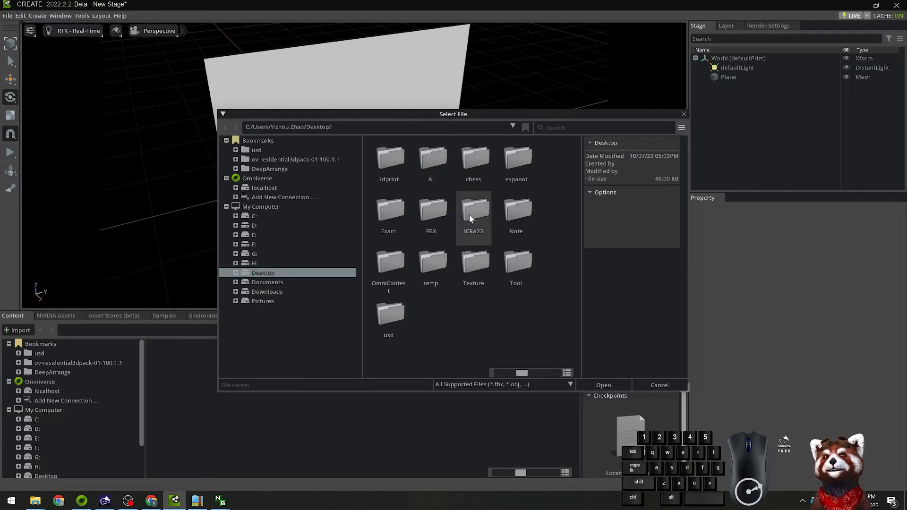
double_click(395, 317)
double_click(432, 215)
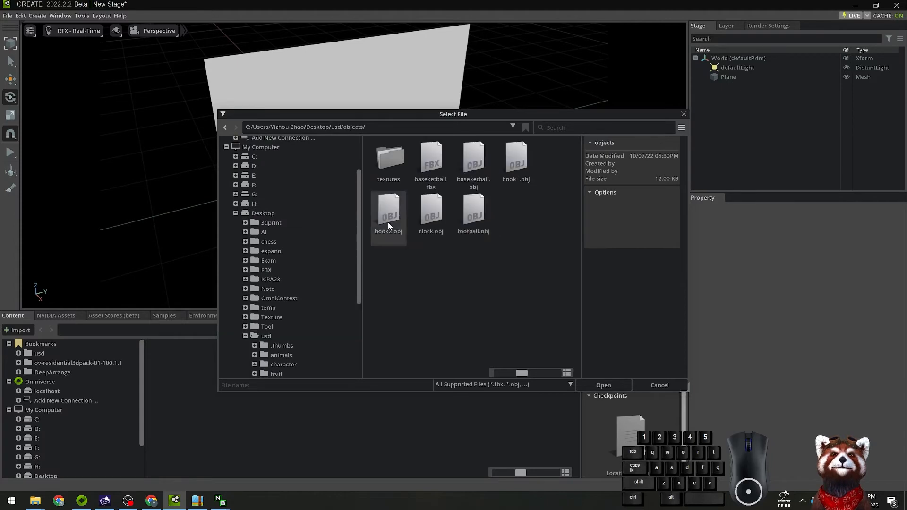
left_click(434, 222)
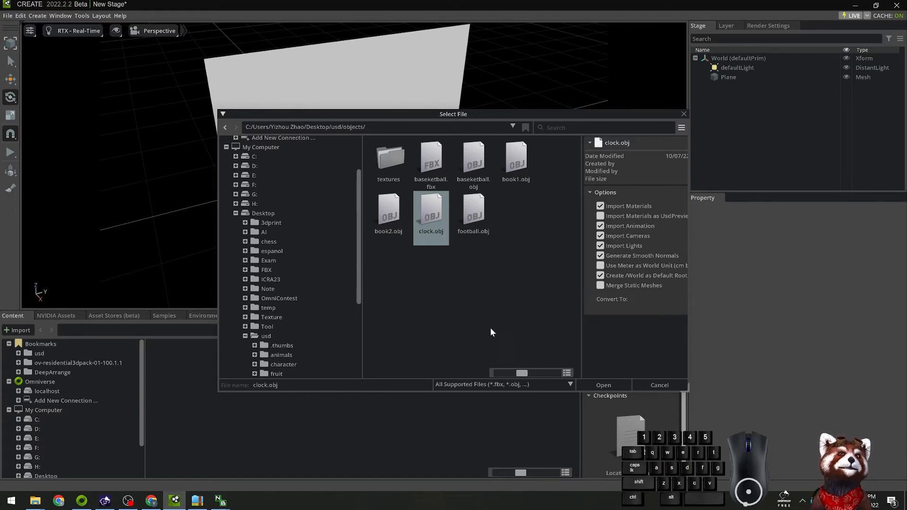
left_click(604, 385)
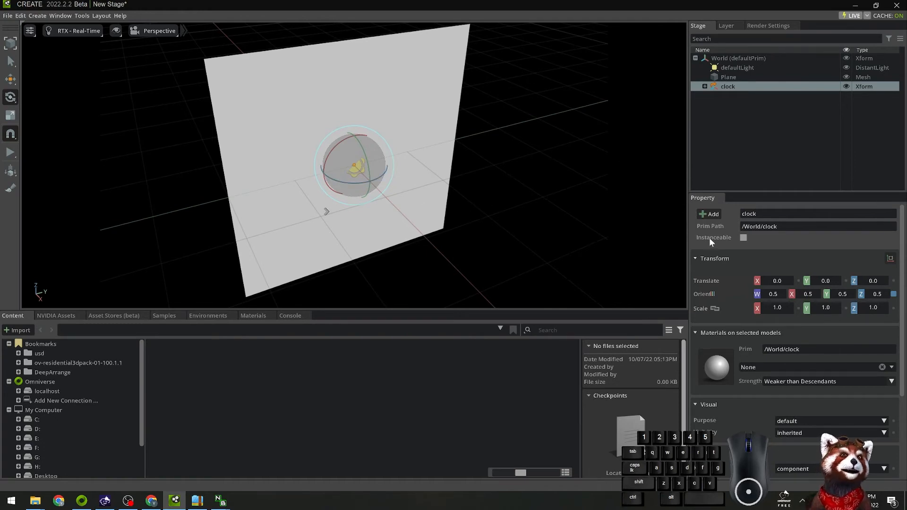
Set the imported clock's scale to 10 on the X, Y and Z axes
left_click(779, 310)
left_click(779, 309)
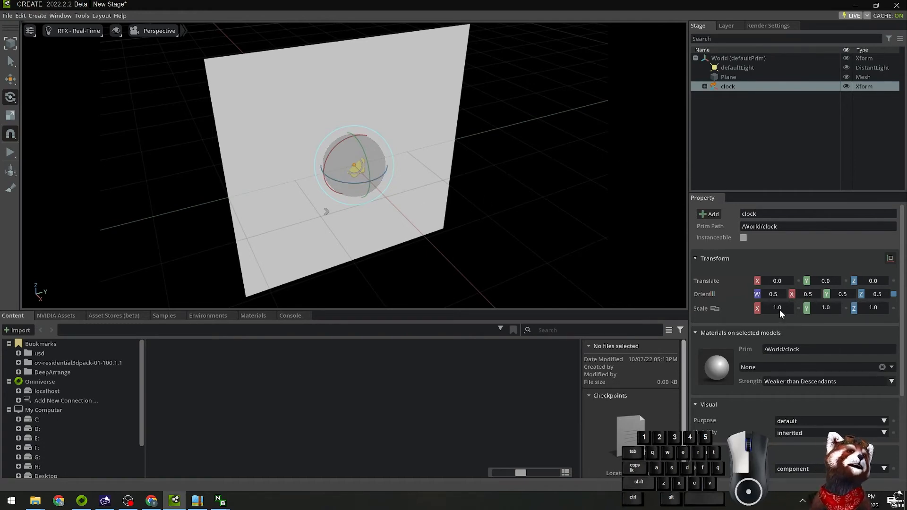
key("Tab")
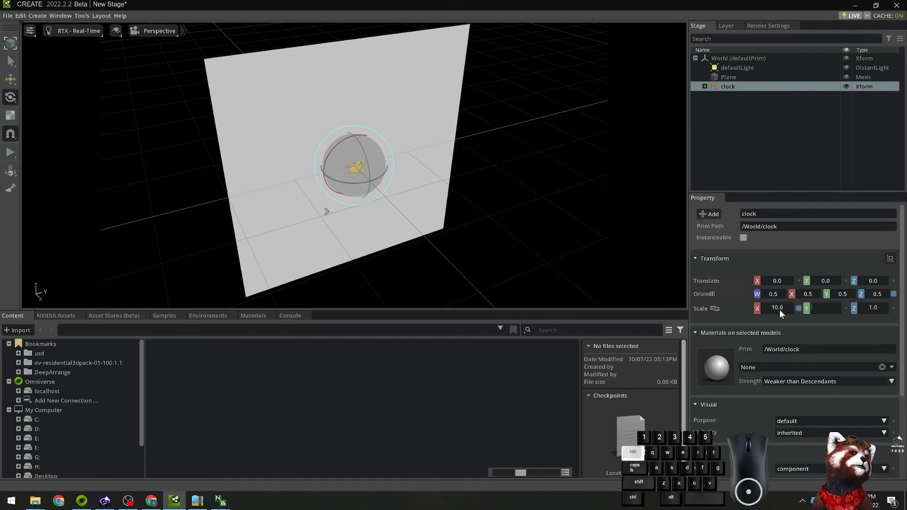
type("10")
key("Tab")
type("10")
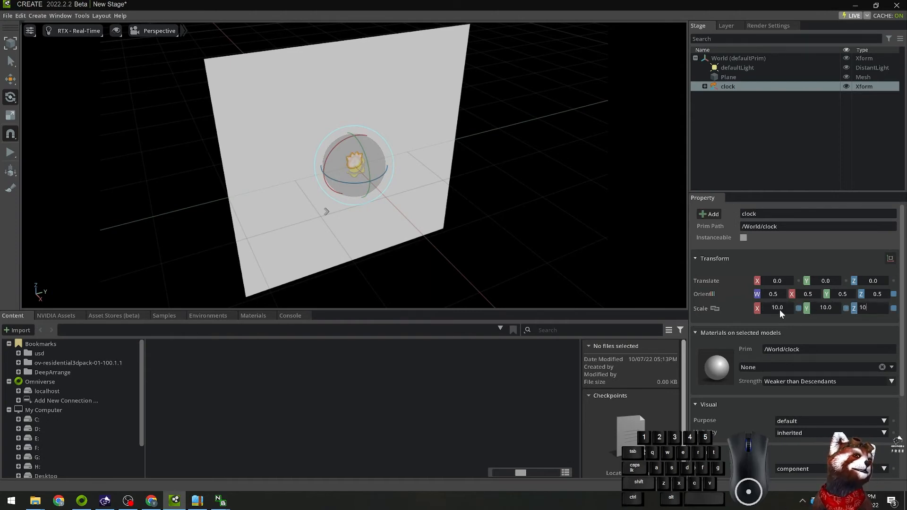
key("Tab")
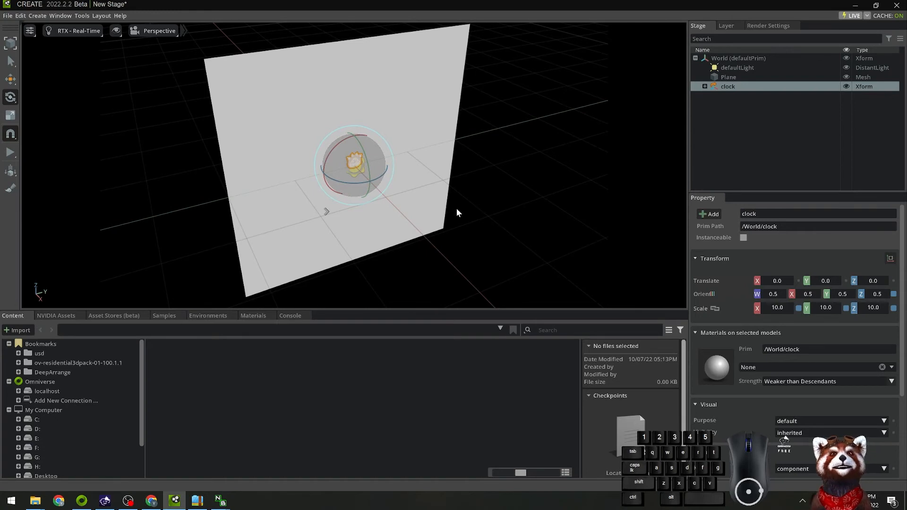
Deselect the clock and examine it on the upright plane from several distances and angles
scroll(458, 211, "up", 3)
left_click_drag(459, 218, 395, 200, "alt")
scroll(461, 210, "up", 3)
scroll(457, 205, "up", 2)
left_click(611, 206)
middle_click_drag(395, 200, 409, 234, "alt")
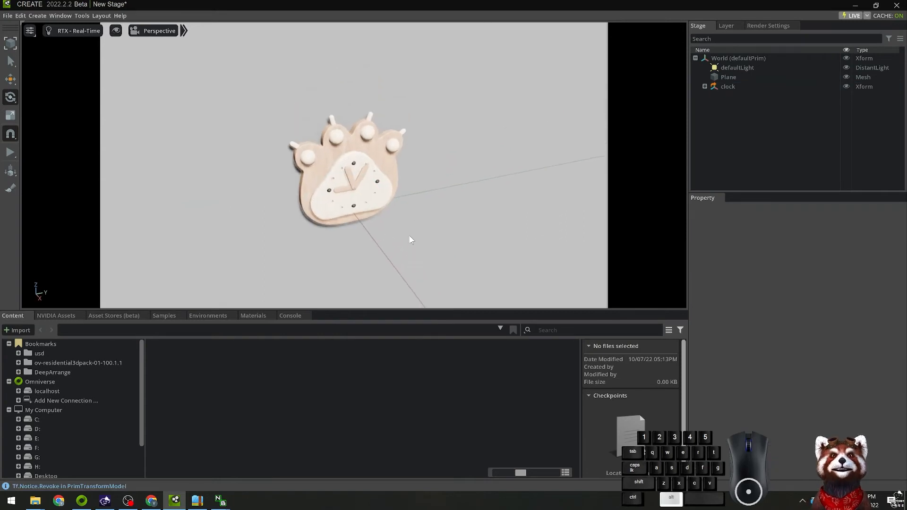
left_click_drag(409, 234, 441, 220, "alt")
scroll(440, 224, "up", 2)
middle_click_drag(432, 211, 442, 220, "alt")
left_click_drag(442, 221, 414, 237, "alt")
middle_click_drag(416, 241, 462, 239)
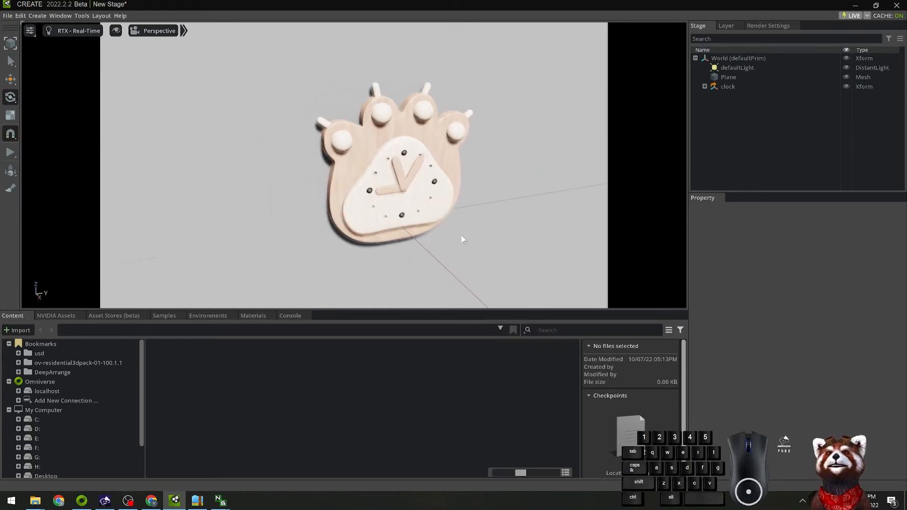
scroll(462, 239, "down", 2)
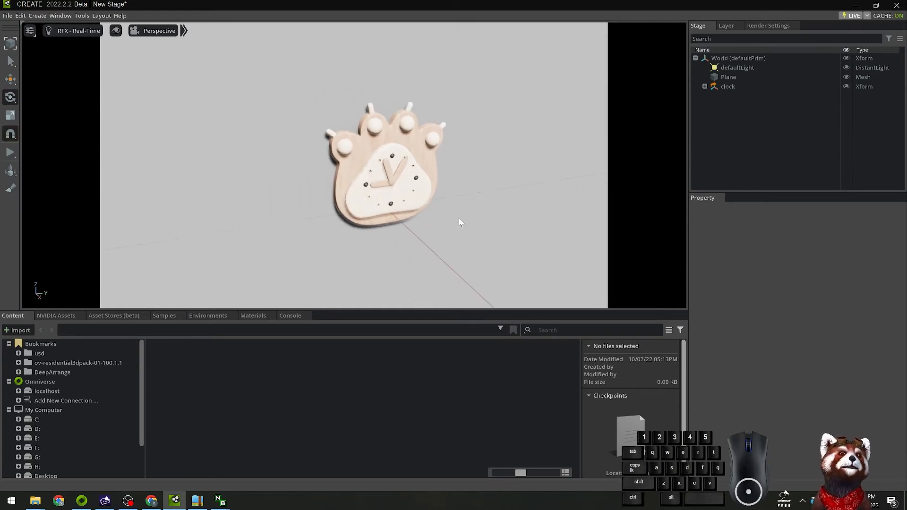
middle_click_drag(496, 227, 450, 232)
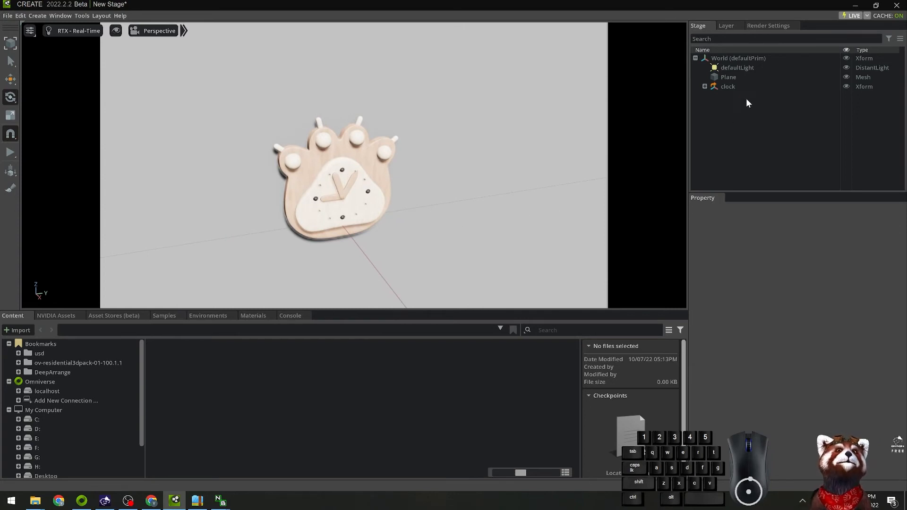
Select the plane and browse the Carpet and Emissives categories of the material library
left_click(734, 77)
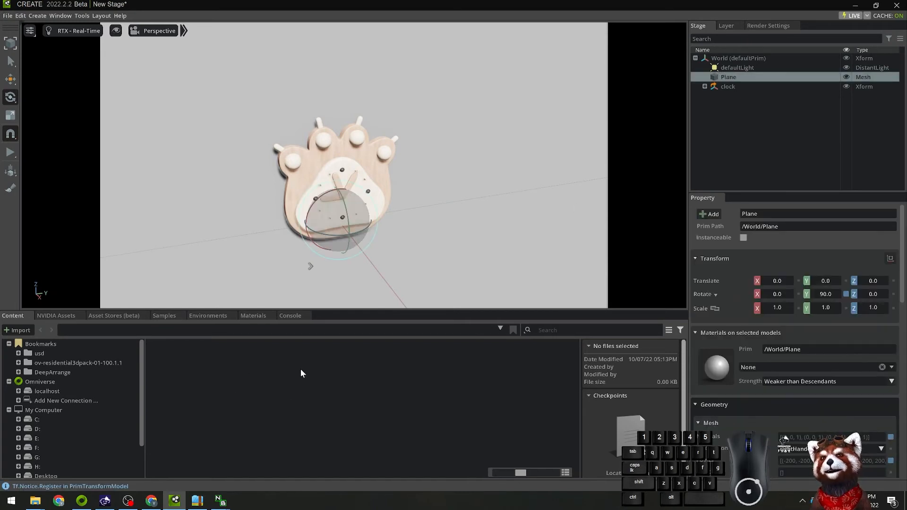
left_click(252, 316)
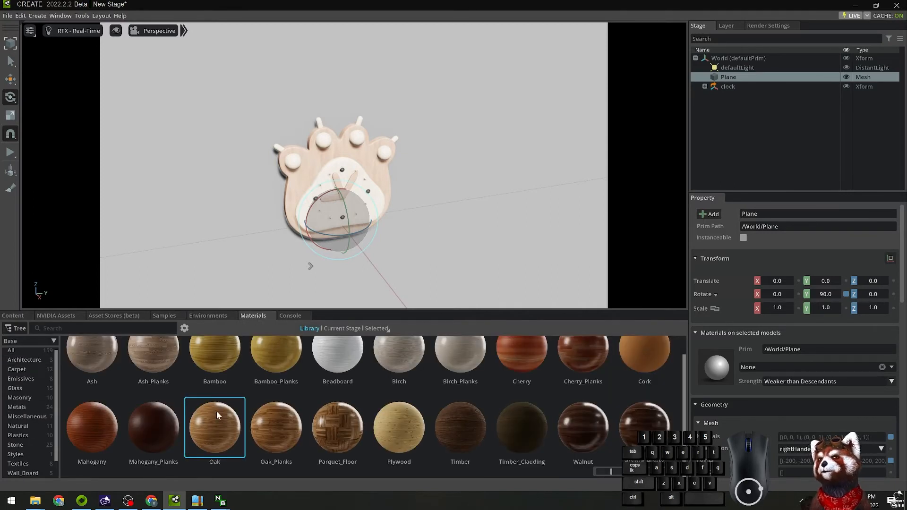
scroll(248, 415, "up", 1)
left_click(26, 368)
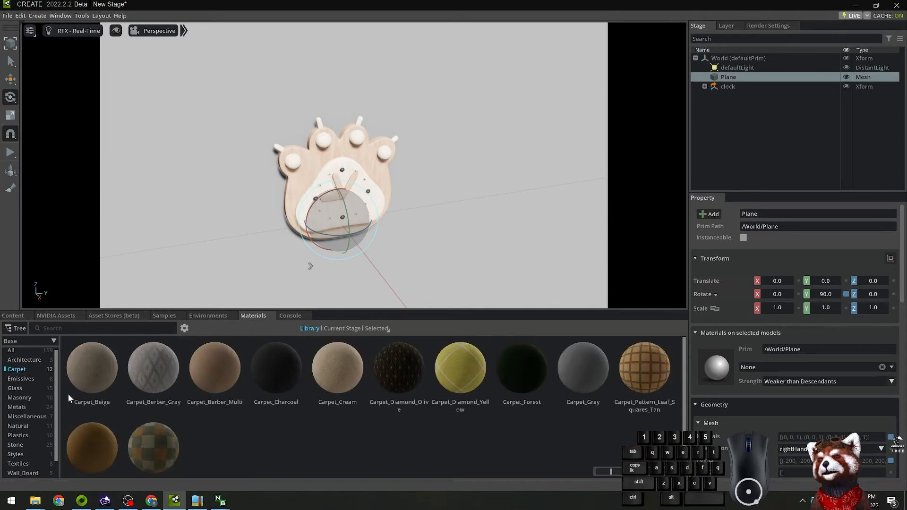
scroll(283, 424, "down", 1)
scroll(289, 423, "up", 1)
left_click(21, 379)
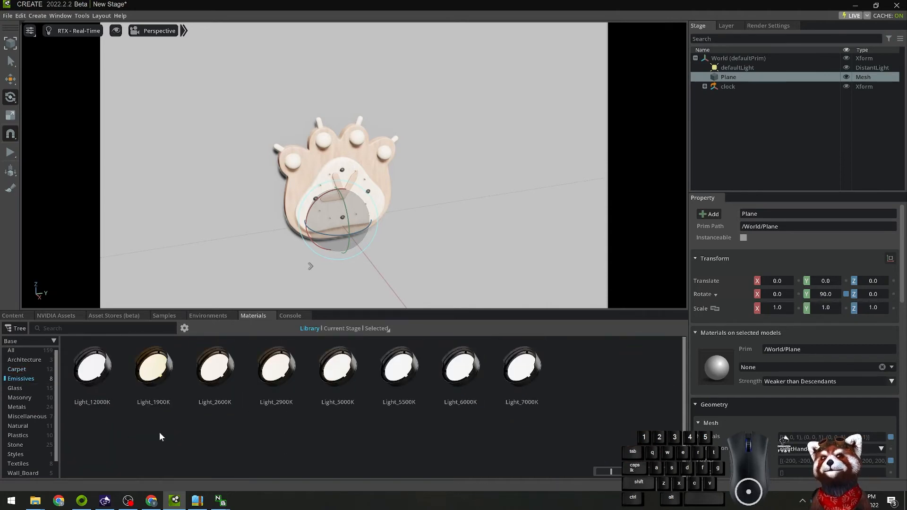
Switch to the Omniverse Launcher, view its Nucleus page, and return to Create
left_click(81, 503)
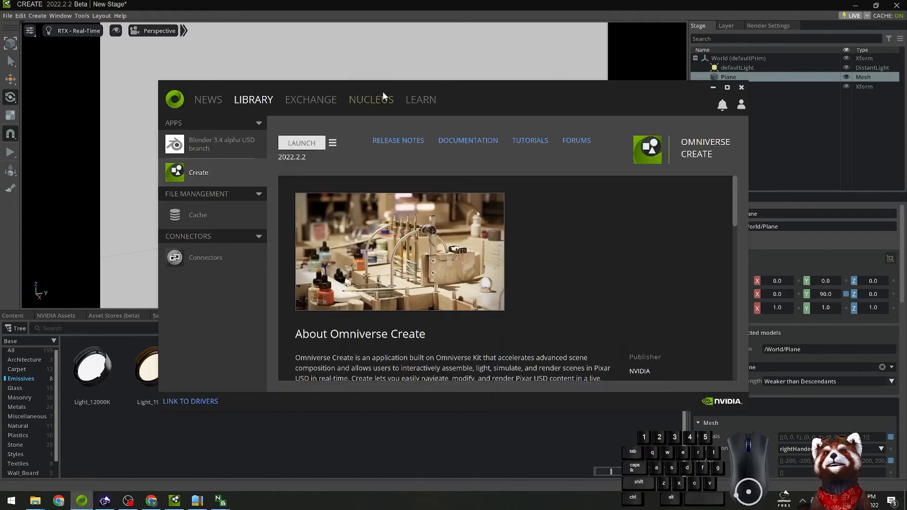
left_click(372, 100)
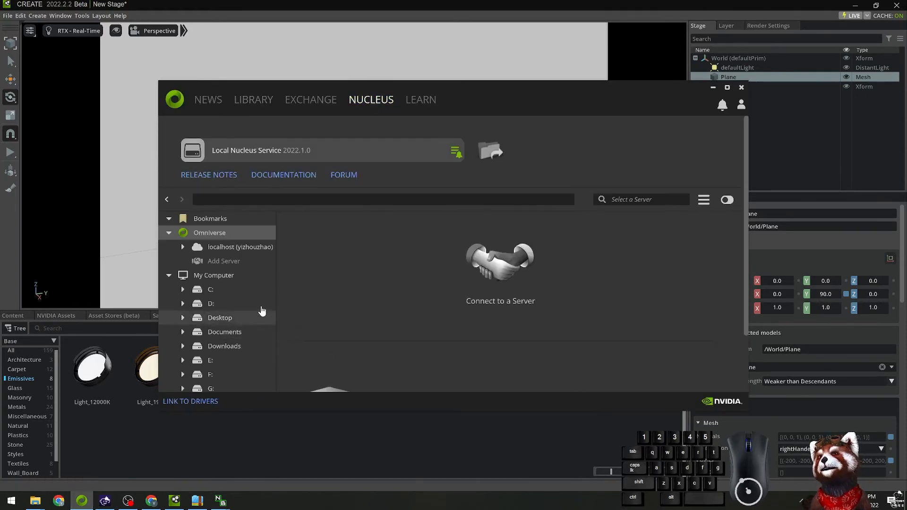
left_click(714, 89)
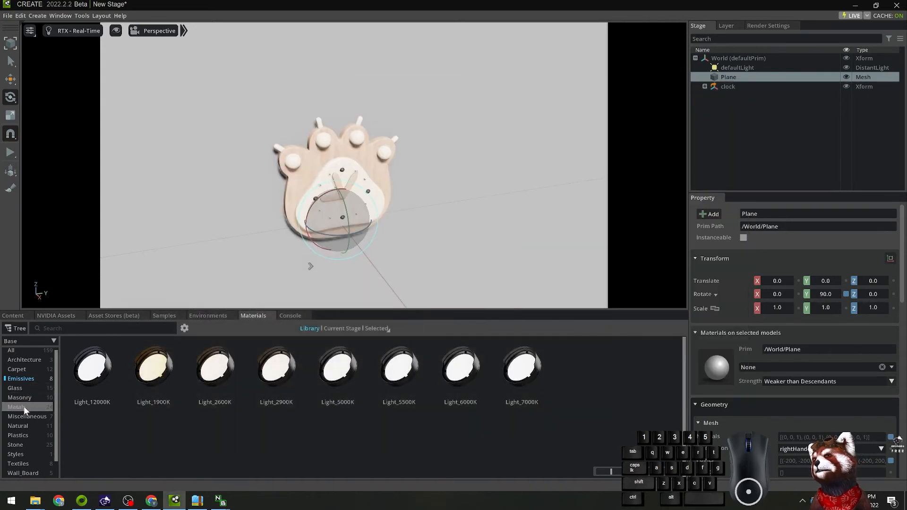
Apply the Plaster material from the Wall_Board category to the selected plane
scroll(28, 398, "up", 1)
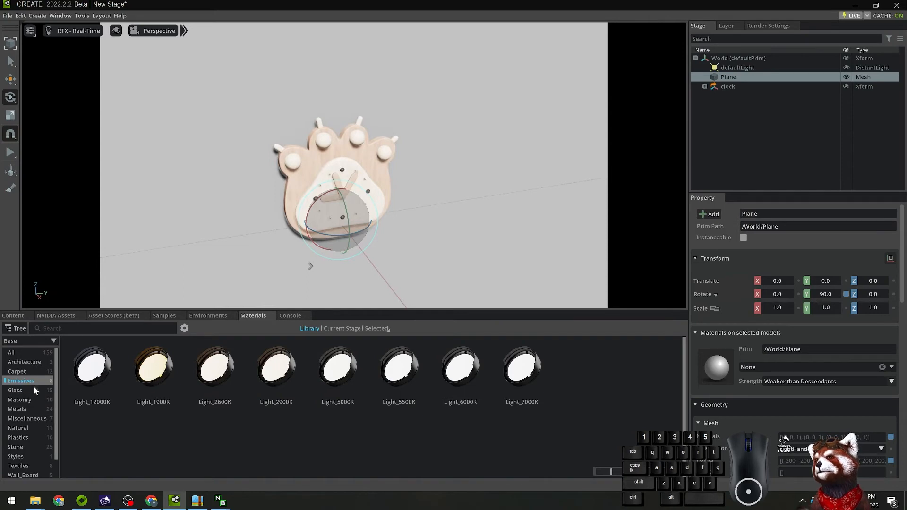
scroll(29, 447, "down", 1)
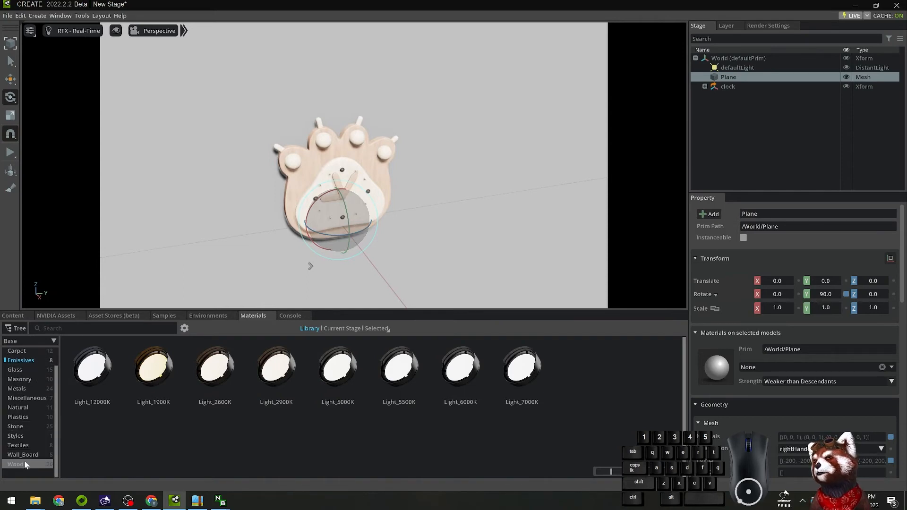
left_click(21, 456)
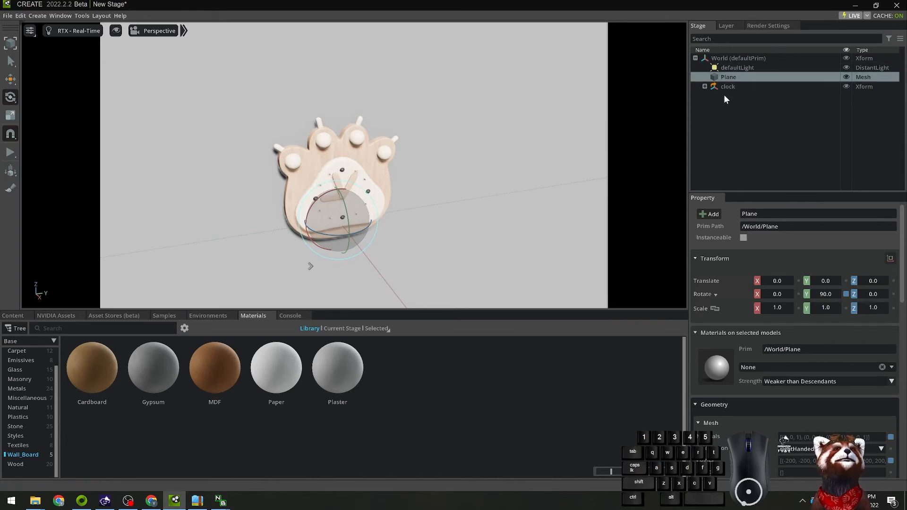
right_click(350, 367)
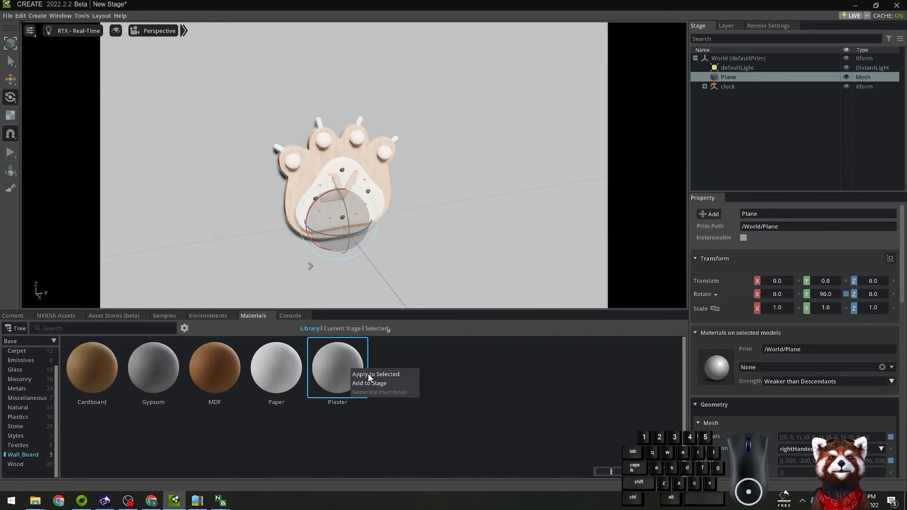
left_click(370, 374)
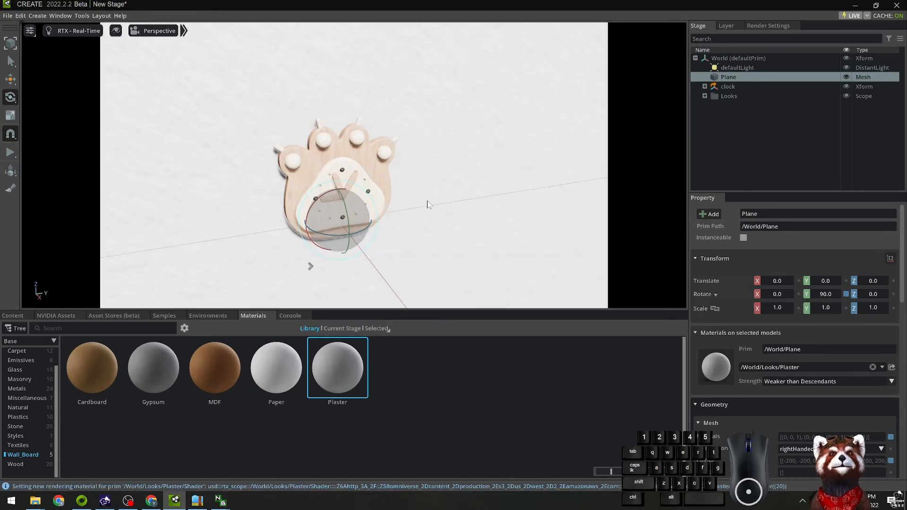
Examine the plaster texture behind the clock from near and far, and deselect the plane
left_click_drag(449, 234, 304, 194, "alt")
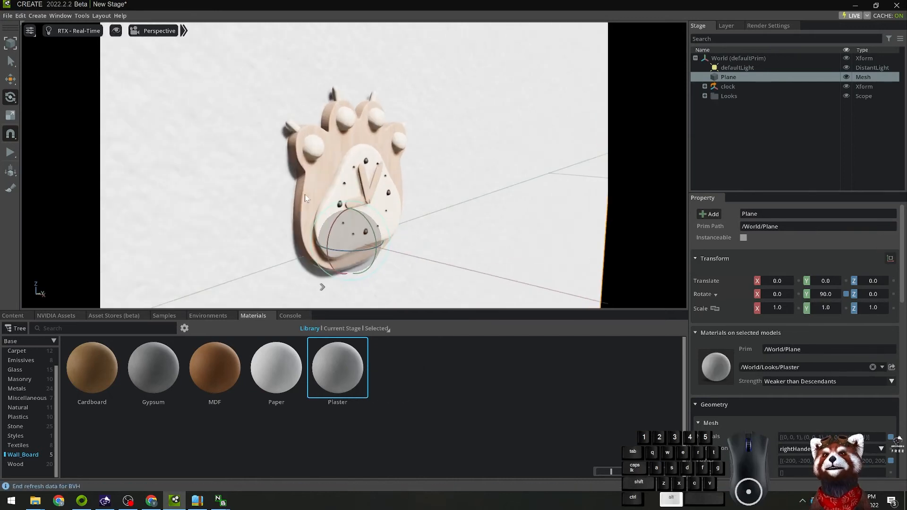
scroll(305, 198, "up", 10, "alt")
scroll(304, 212, "down", 8, "alt")
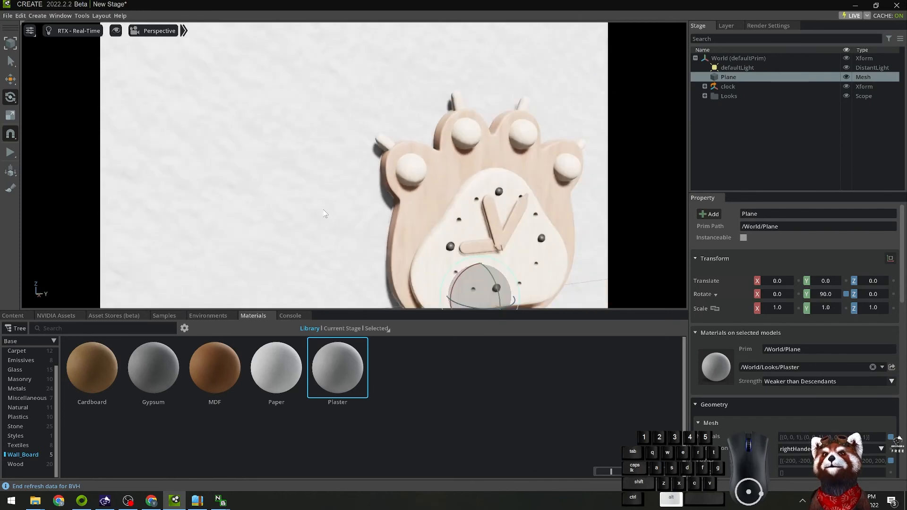
left_click_drag(336, 214, 355, 226, "alt")
scroll(398, 231, "down", 3, "alt")
middle_click_drag(399, 235, 345, 234, "alt")
left_click_drag(346, 235, 360, 239, "alt")
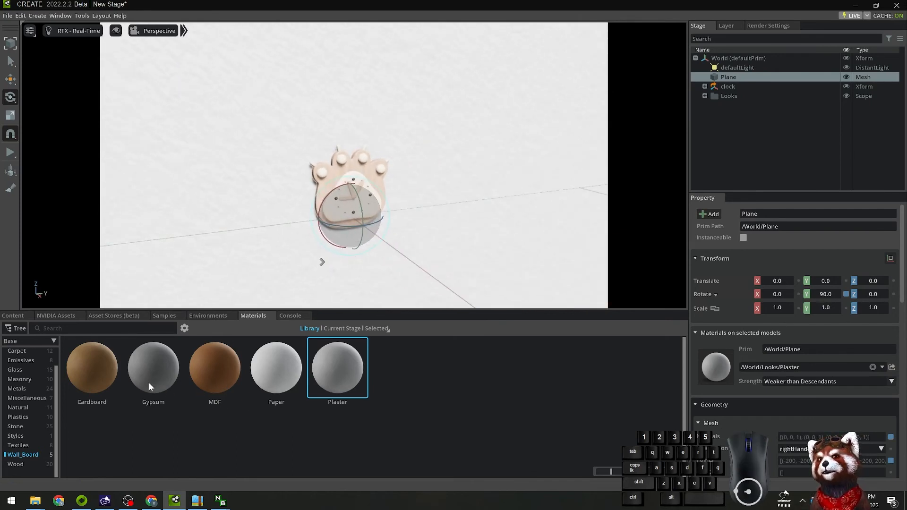
left_click(780, 136)
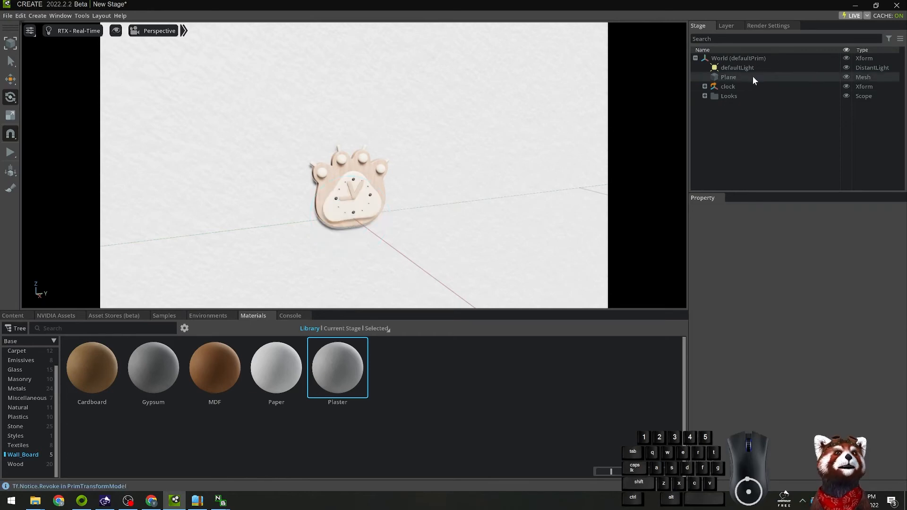
Replace the plane's material with Cardboard from the Wall_Board category and deselect the plane
left_click(753, 77)
right_click(101, 364)
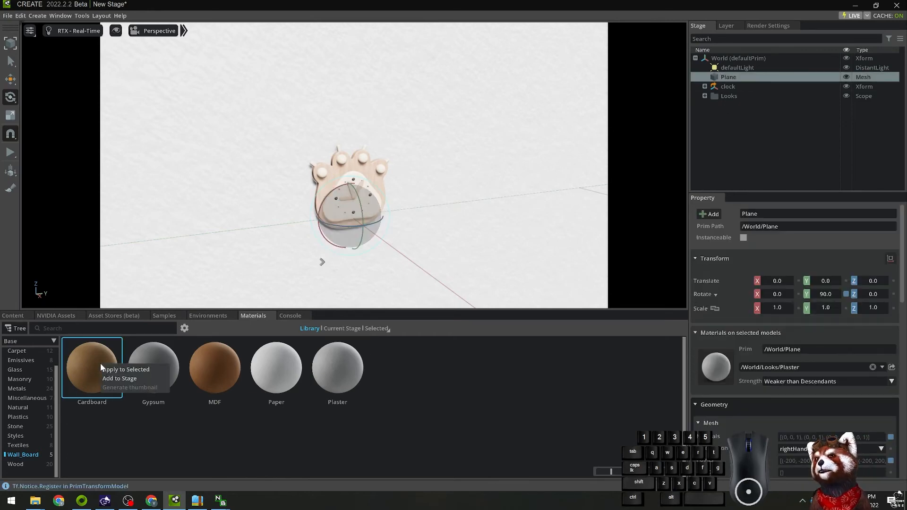
left_click(119, 370)
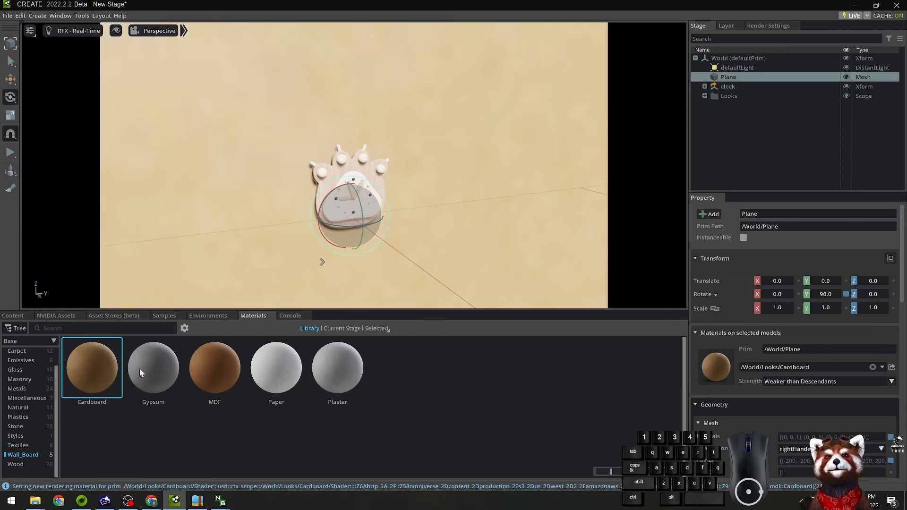
scroll(483, 225, "up", 2)
middle_click_drag(494, 224, 471, 239, "alt")
key("Escape")
scroll(454, 222, "up", 3)
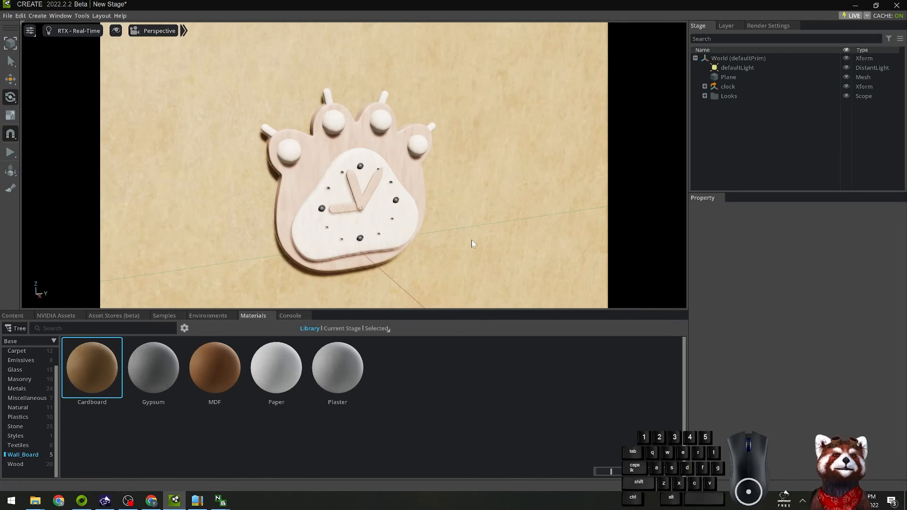
Select the default distant light and rotate it to 50 degrees about the X axis
middle_click_drag(471, 240, 451, 226, "alt")
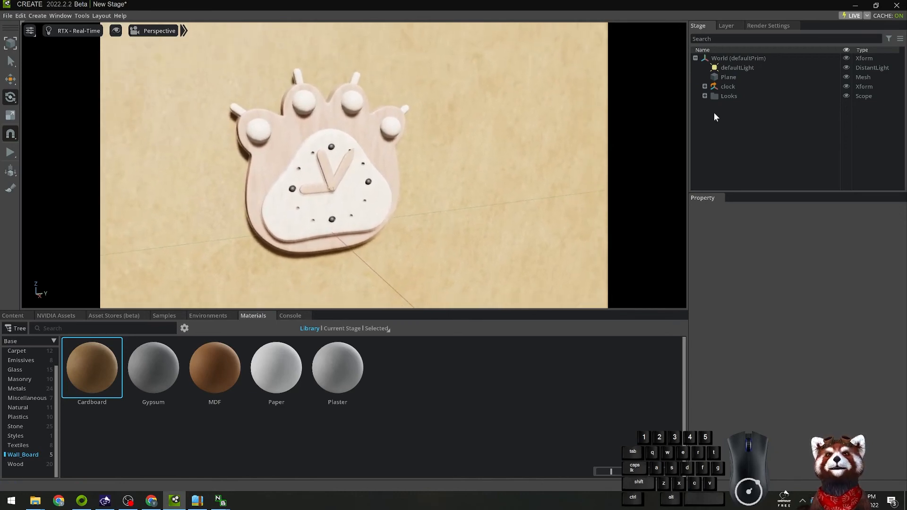
left_click(737, 67)
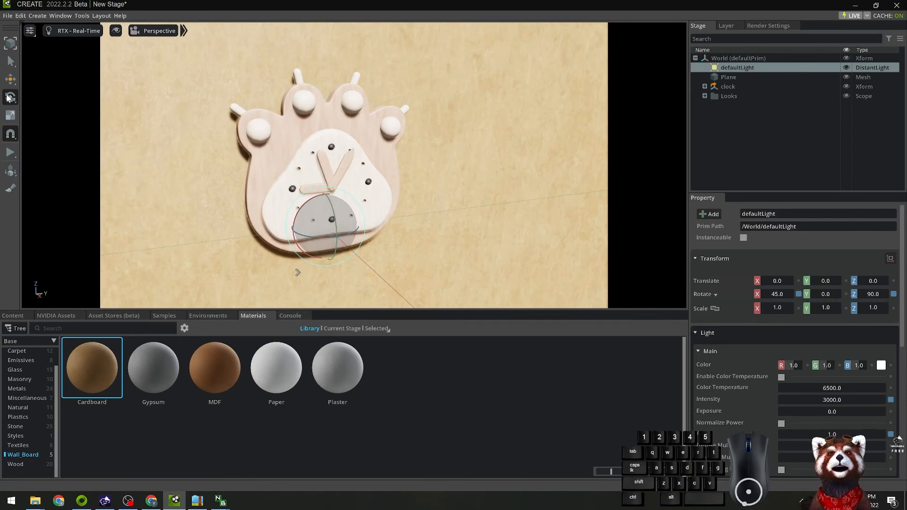
mouse_move(335, 227)
left_mouse_down()
mouse_move(332, 201)
mouse_move(337, 242)
left_mouse_up()
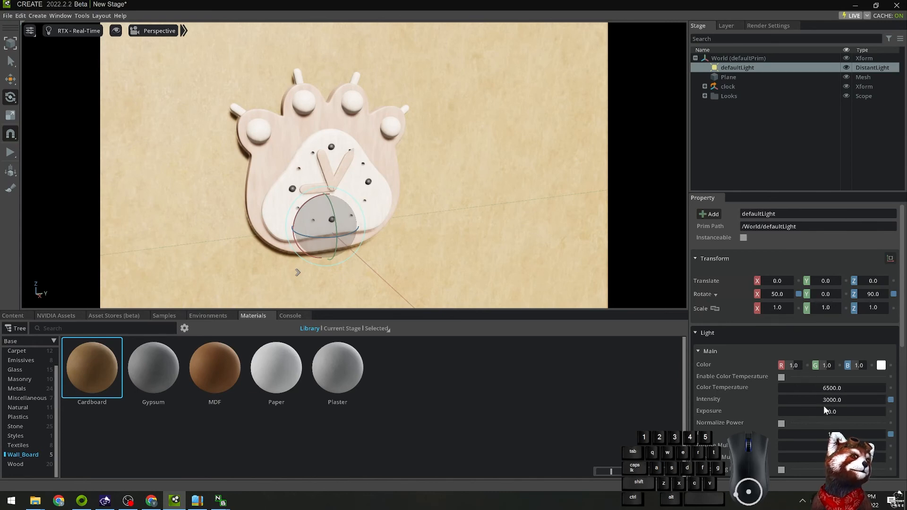
Set the default light's intensity to 1500
double_click(835, 401)
type("1500")
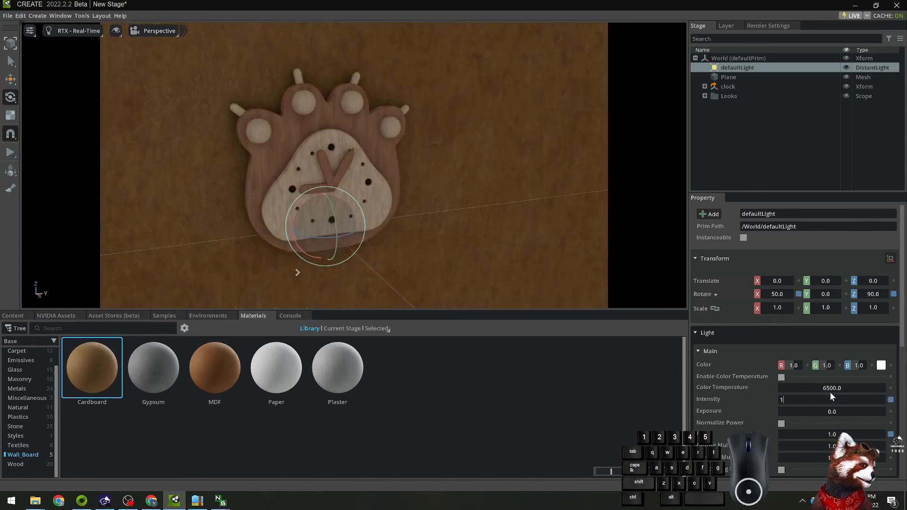
key("Return")
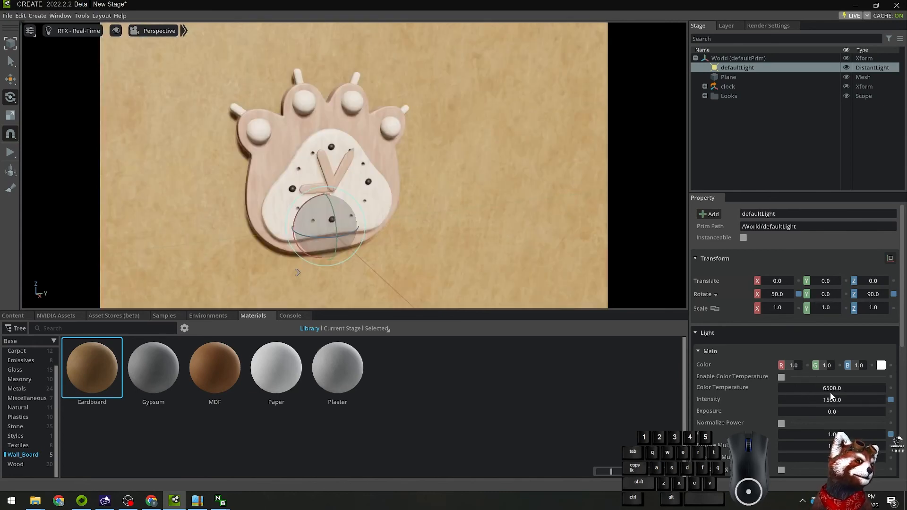
Change the default light's color to light blue, about #7AC0DB, and deselect the light
middle_click_drag(481, 208, 529, 211)
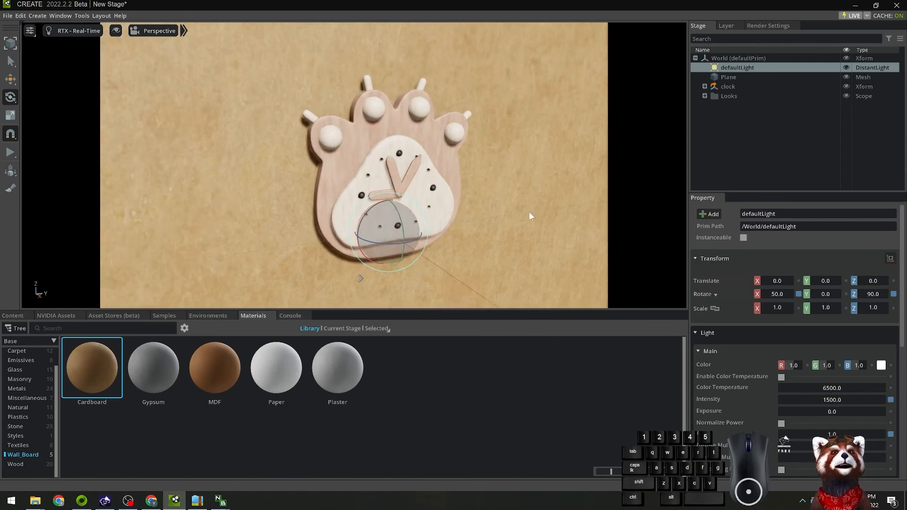
left_click(881, 365)
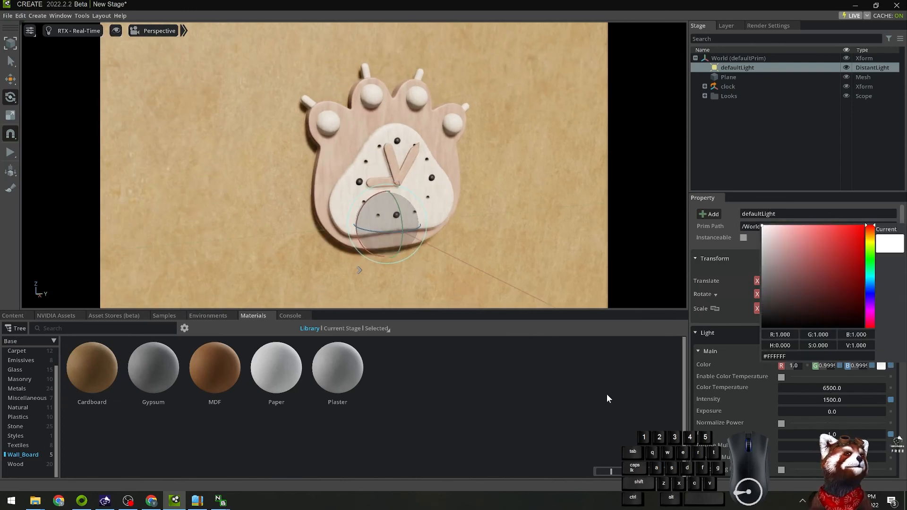
left_click(883, 366)
left_click(883, 366)
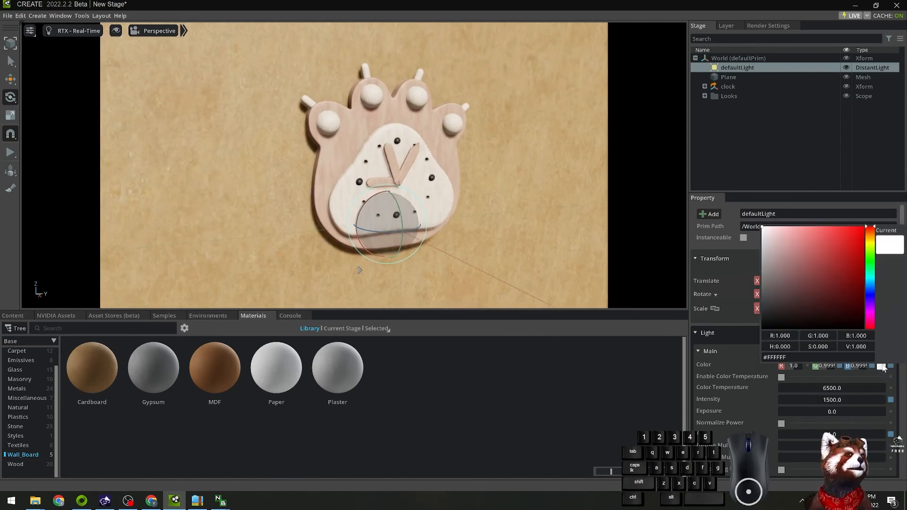
left_click(870, 283)
left_click_drag(795, 246, 806, 241)
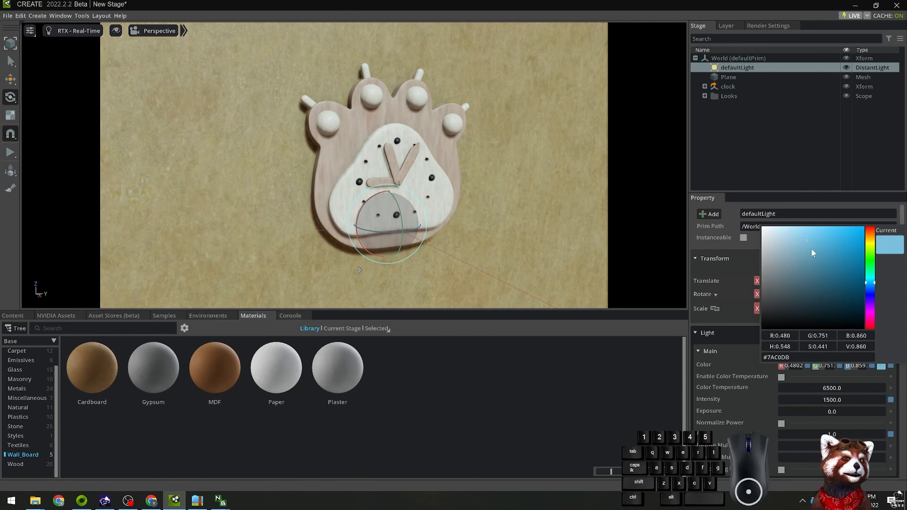
left_click(580, 211)
middle_click_drag(580, 205, 543, 204, "alt")
key("Escape")
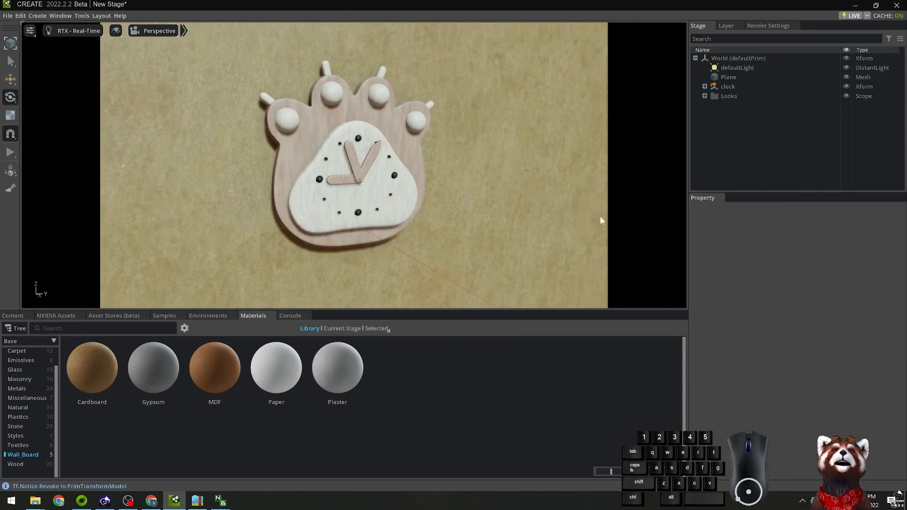
Switch the viewport renderer to RTX - Interactive (Path Tracing) and view the clock from a slightly different angle
left_click_drag(475, 216, 492, 229, "alt")
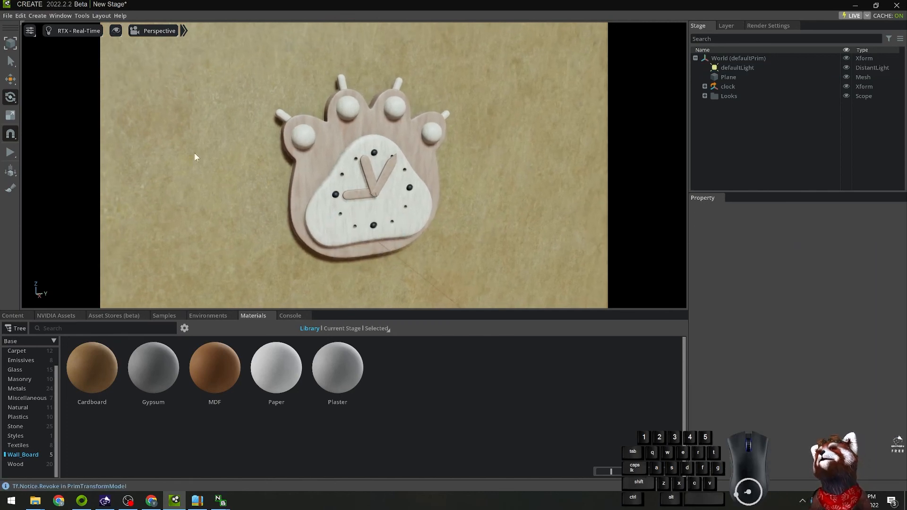
left_click(85, 34)
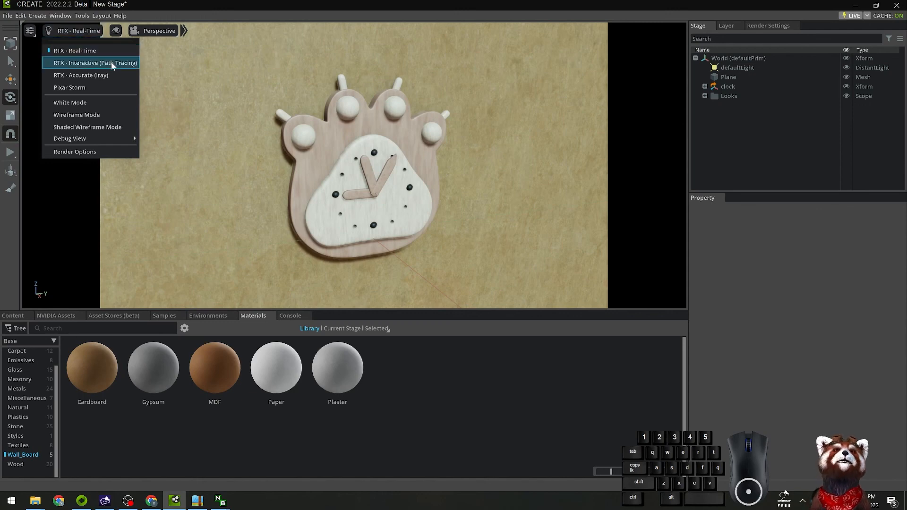
left_click(80, 31)
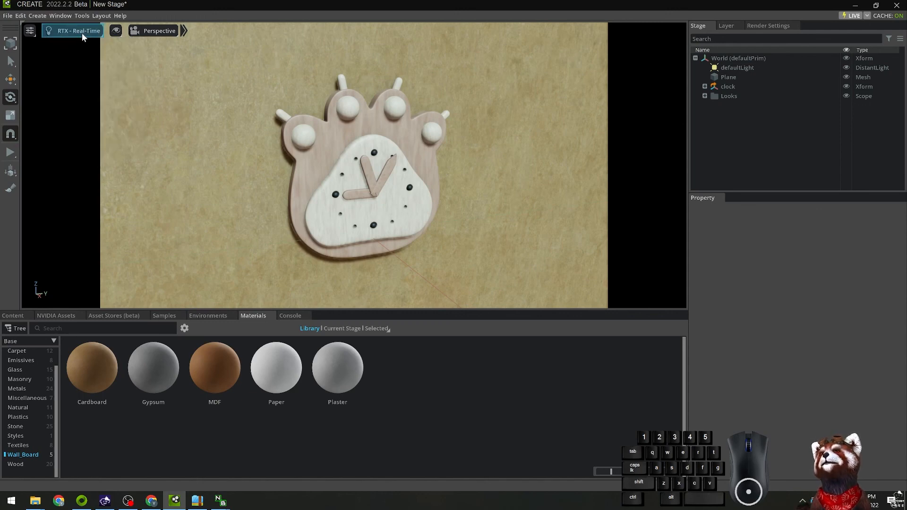
left_click(81, 32)
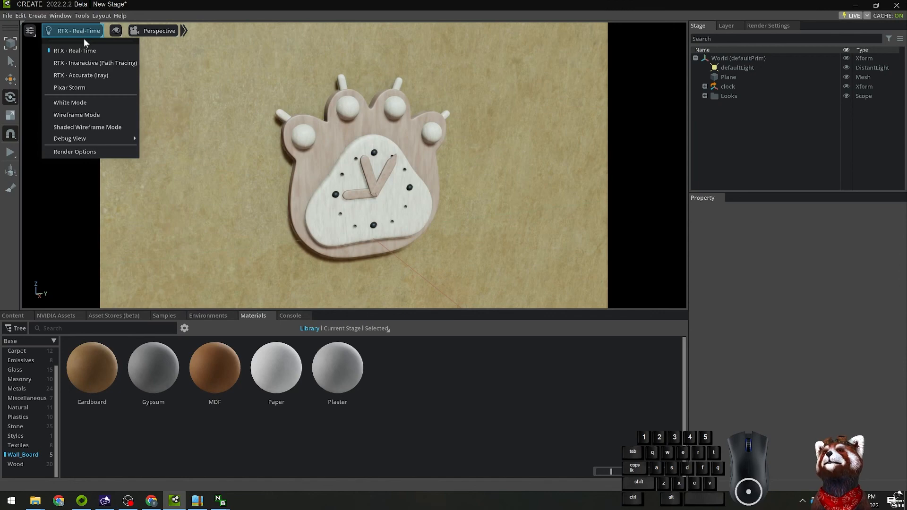
left_click(79, 64)
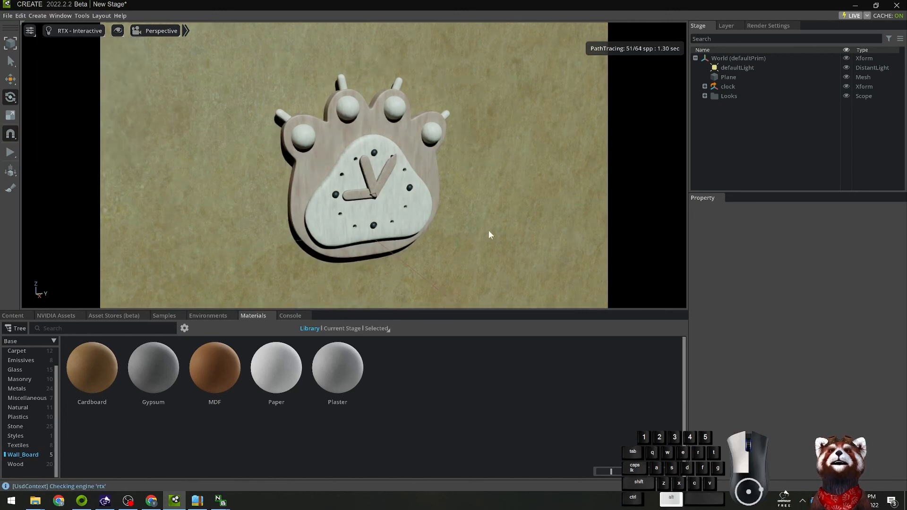
mouse_move(488, 234)
left_mouse_down("alt")
mouse_move(505, 228)
mouse_move(439, 239)
mouse_move(437, 204)
mouse_move(471, 236)
mouse_move(453, 238)
left_mouse_up("alt")
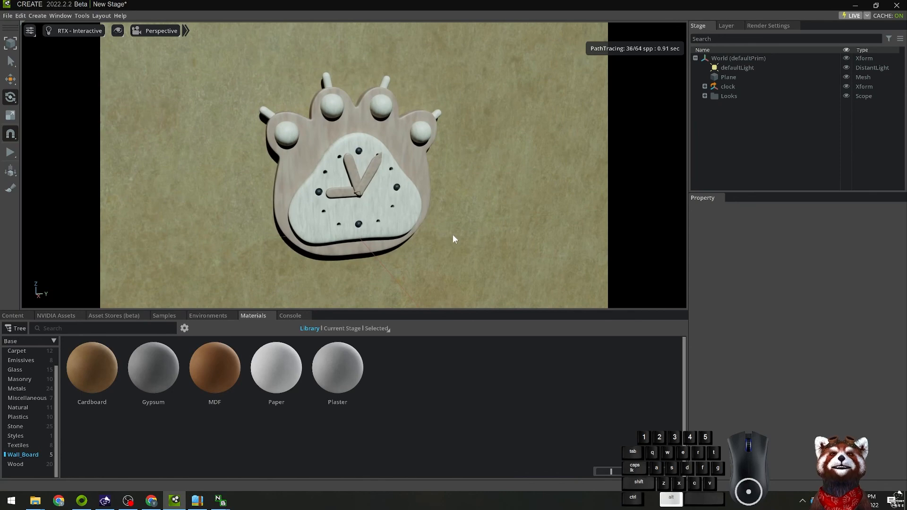